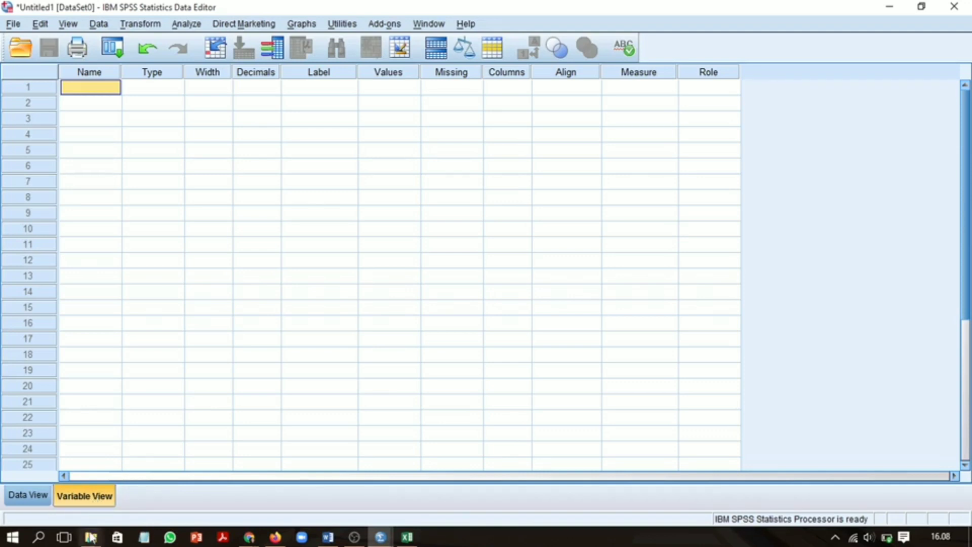
mouse_move(91, 537)
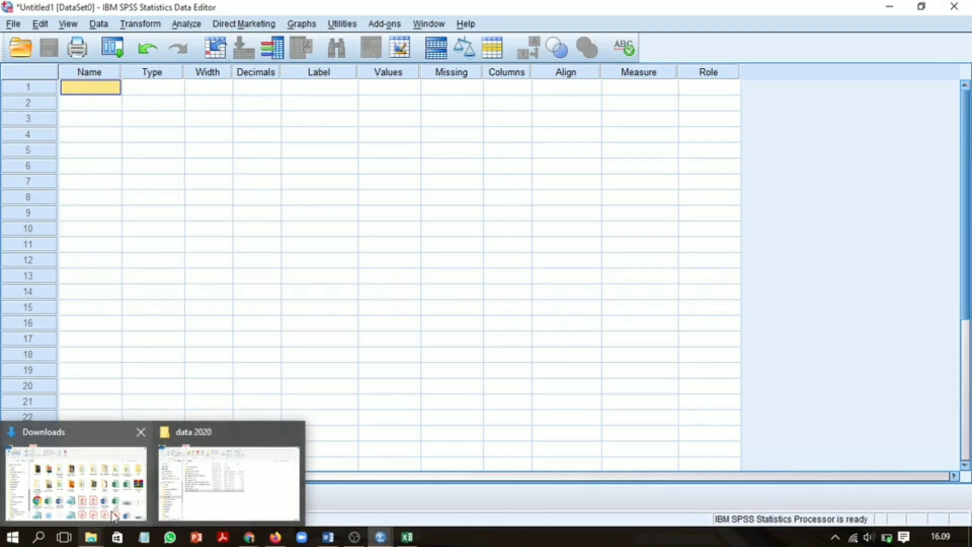
mouse_move(114, 517)
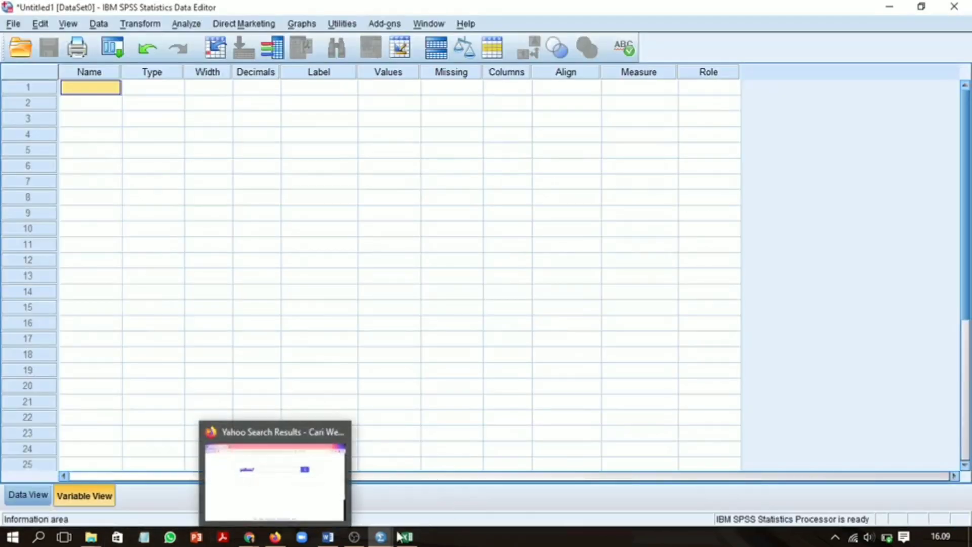
mouse_move(381, 541)
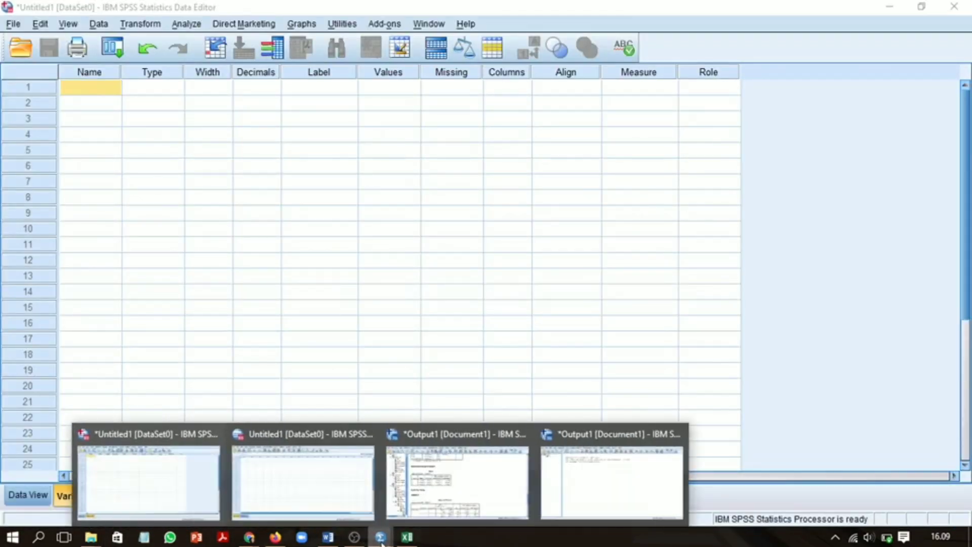
click(123, 501)
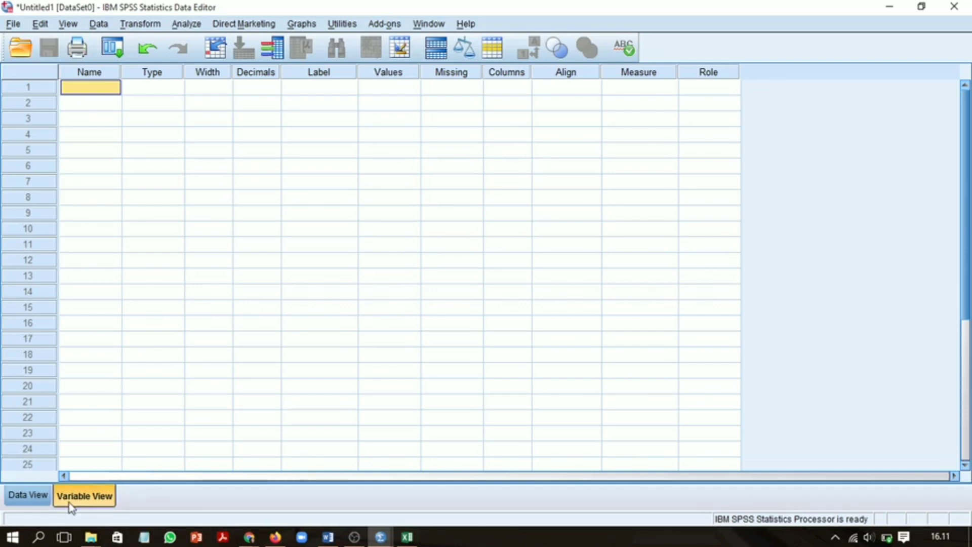
- Check the column headings in the Excel workbook, then define variables named Nama, JOBCAT and PREVEXP in SPSS
click(410, 537)
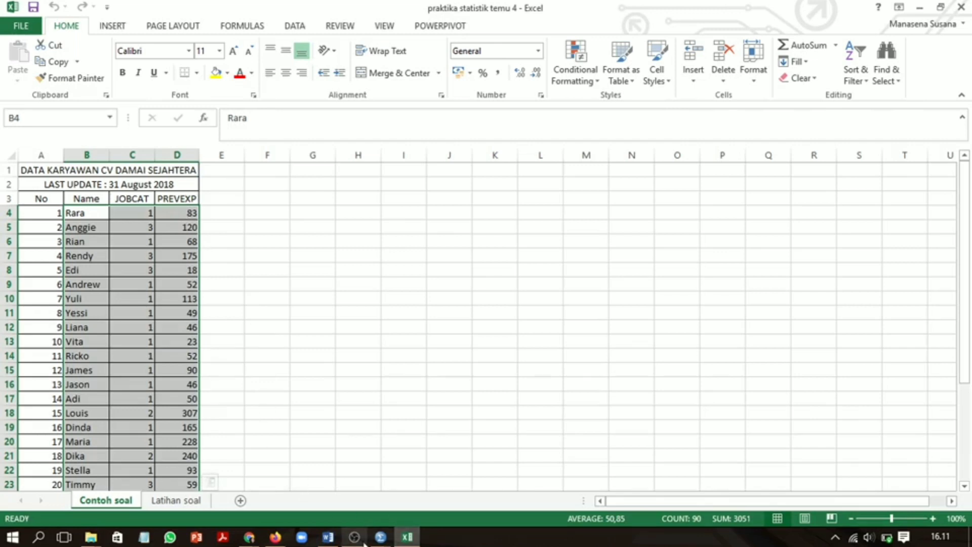
mouse_move(391, 542)
click(135, 464)
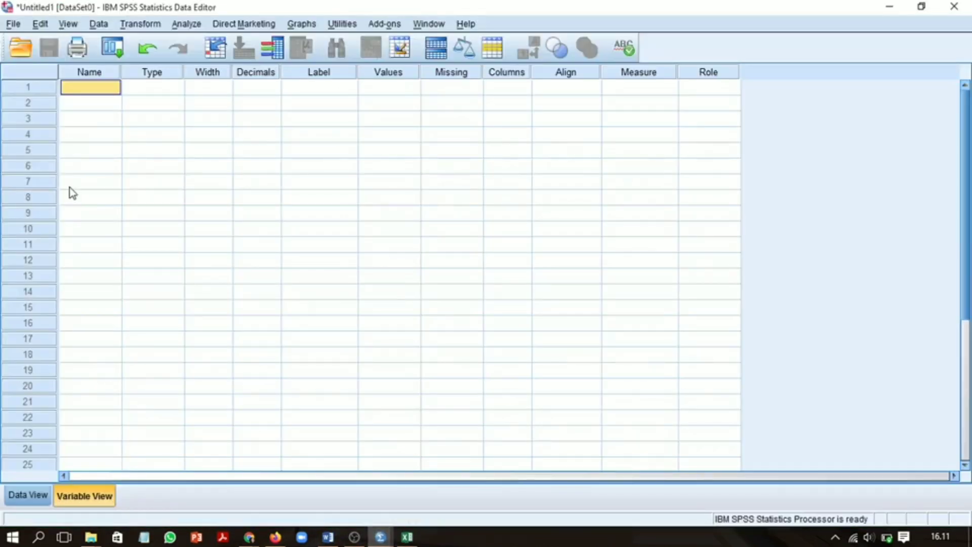
text(N)
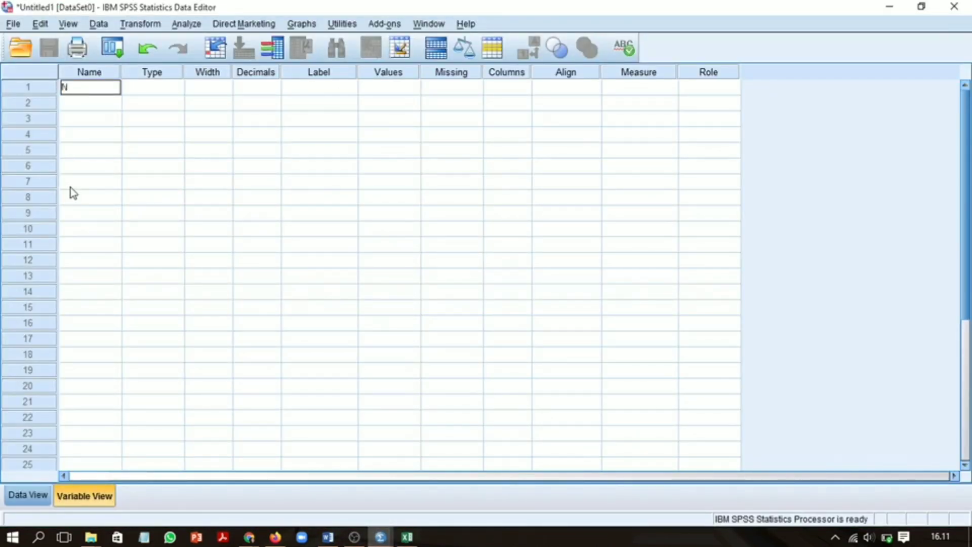
text(ama)
key(Return)
text(JO)
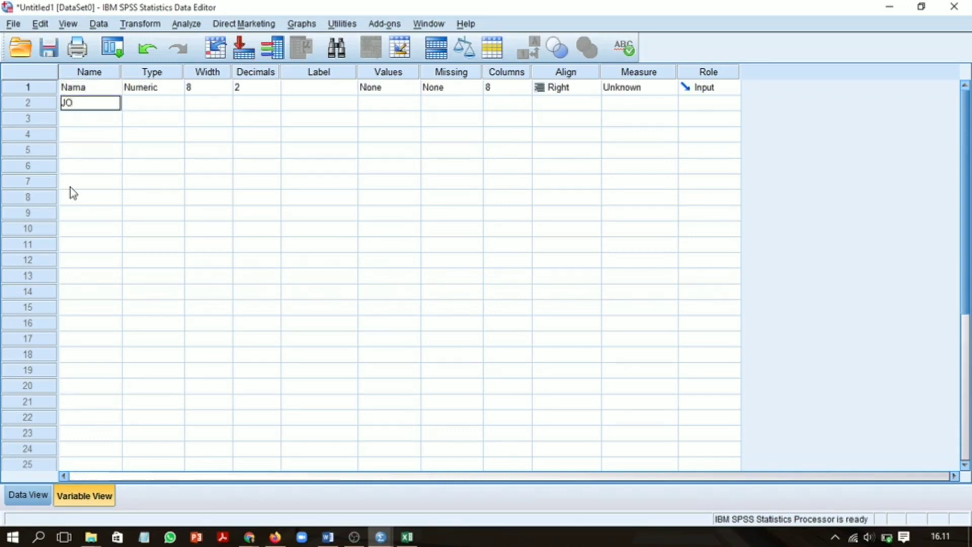
text(BCAT)
key(Return)
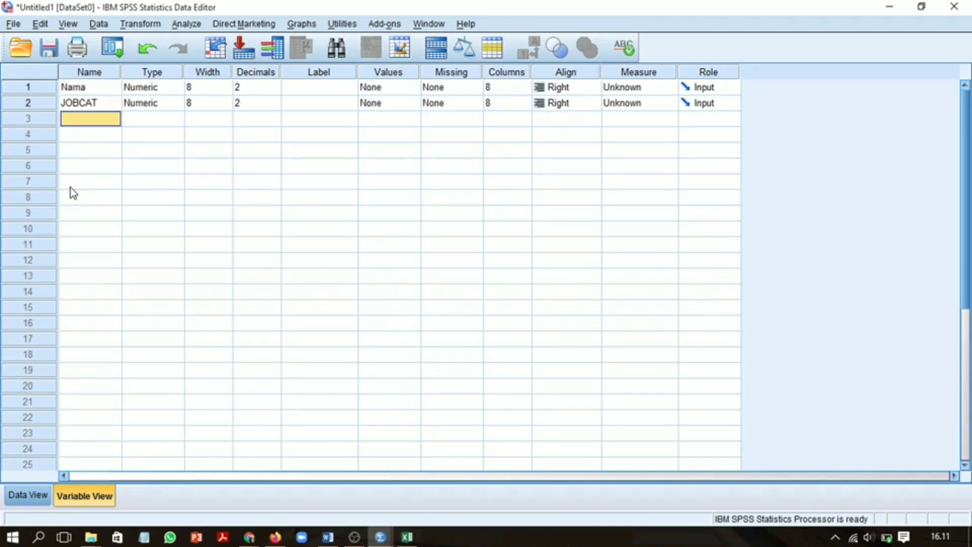
text(PREVEXP)
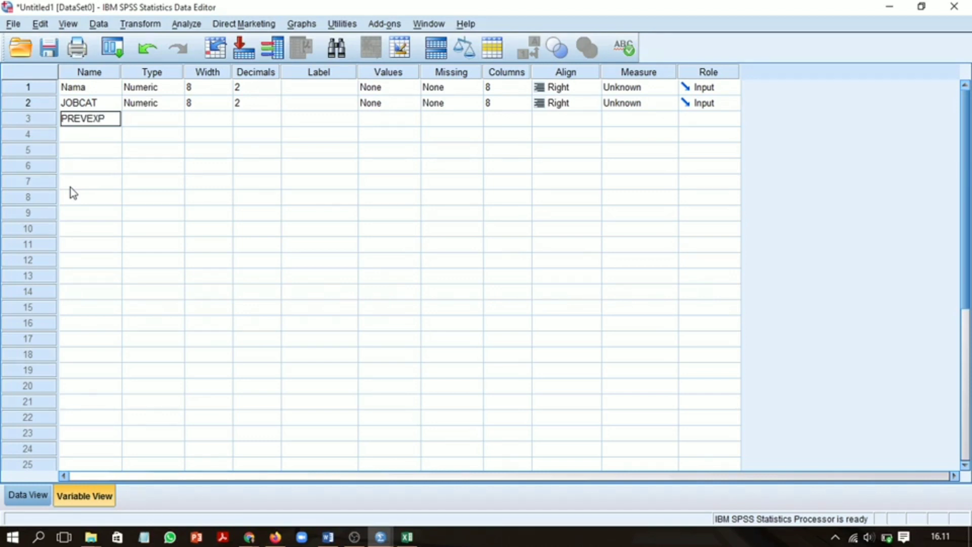
key(Return)
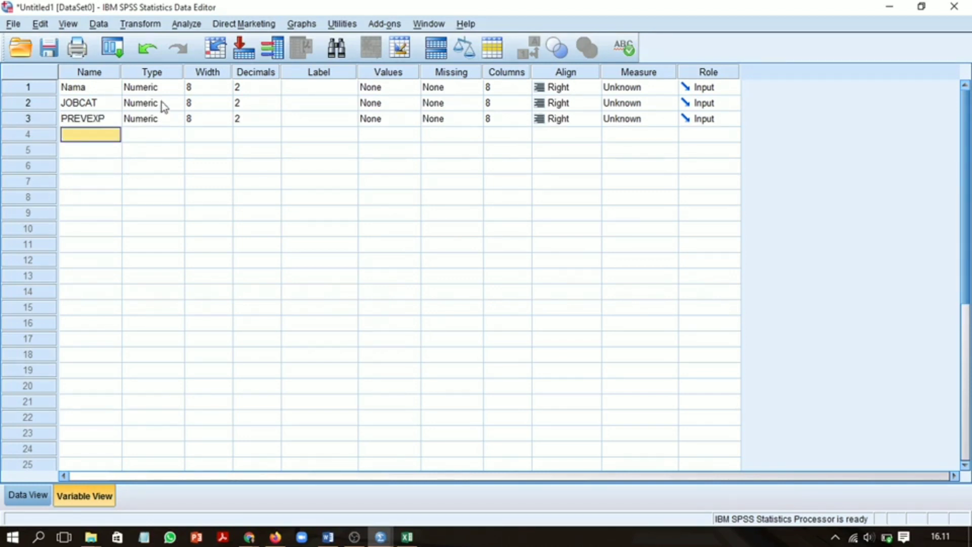
- Change the Nama variable's type to String
click(161, 89)
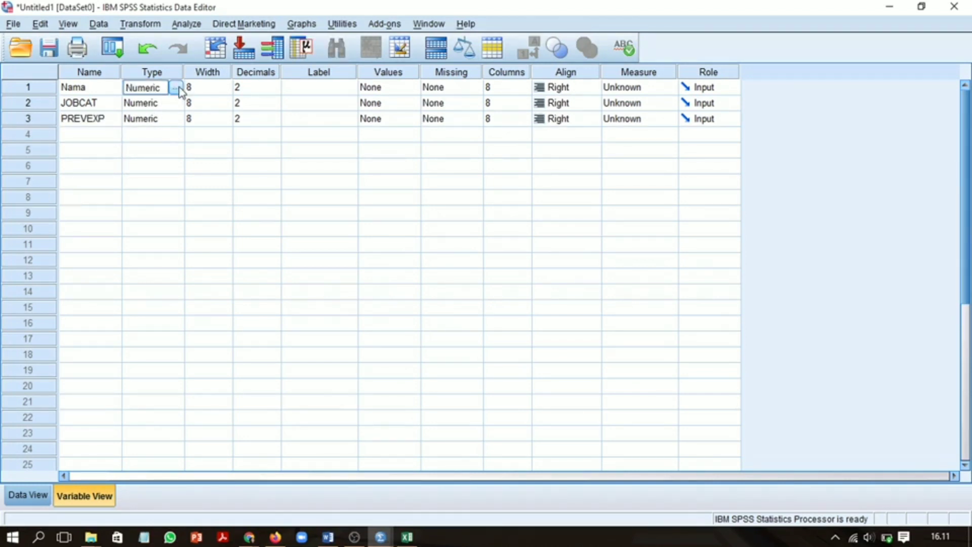
click(177, 87)
click(328, 287)
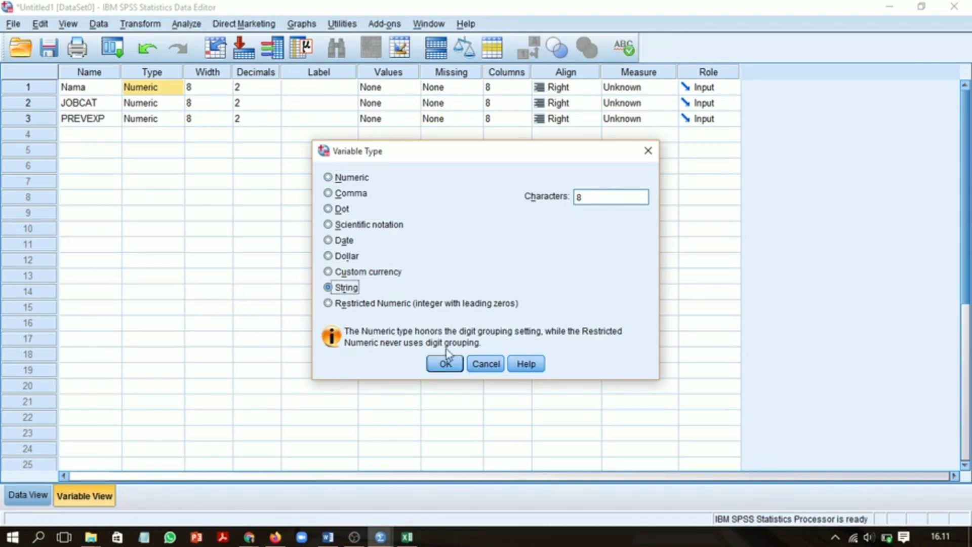
click(449, 366)
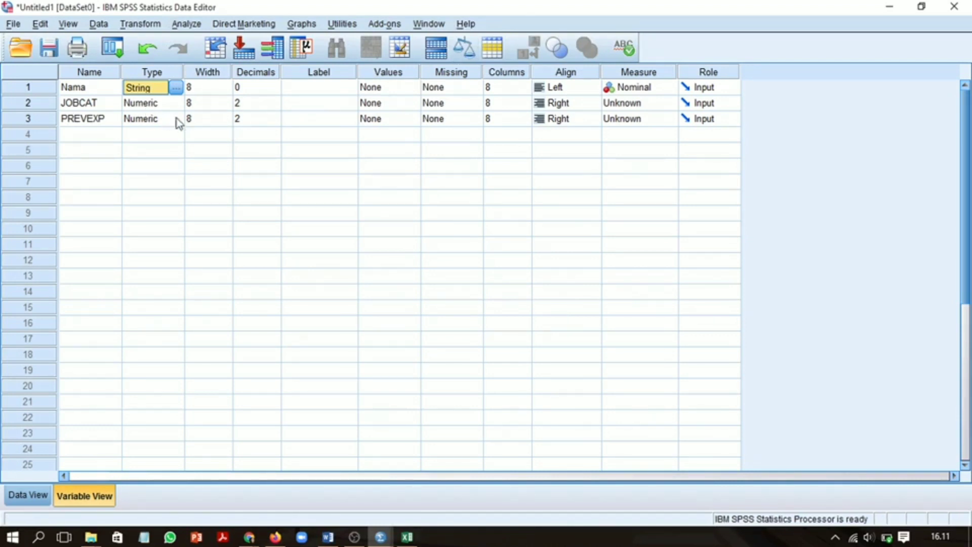
- Set the decimals of the JOBCAT and PREVEXP variables to 0
click(263, 106)
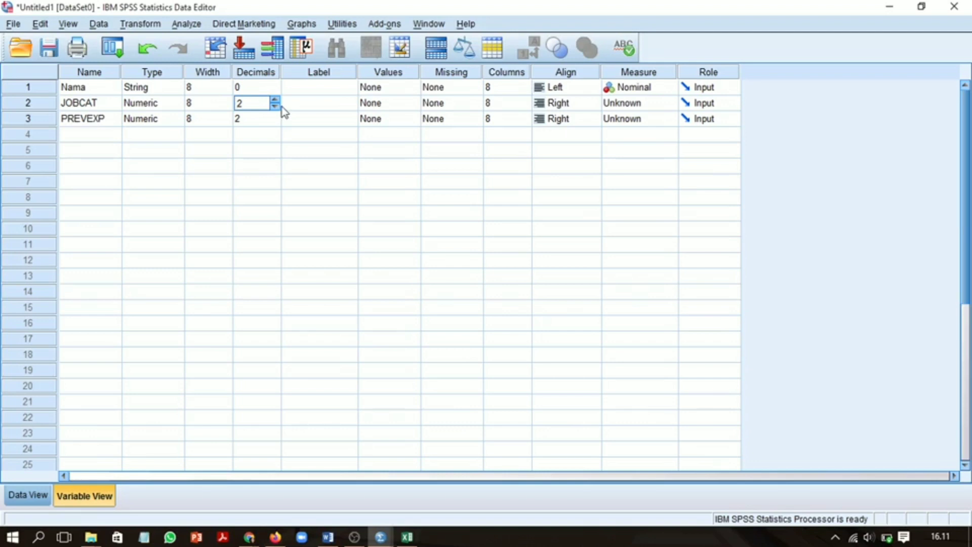
click(275, 106)
click(275, 106)
click(267, 119)
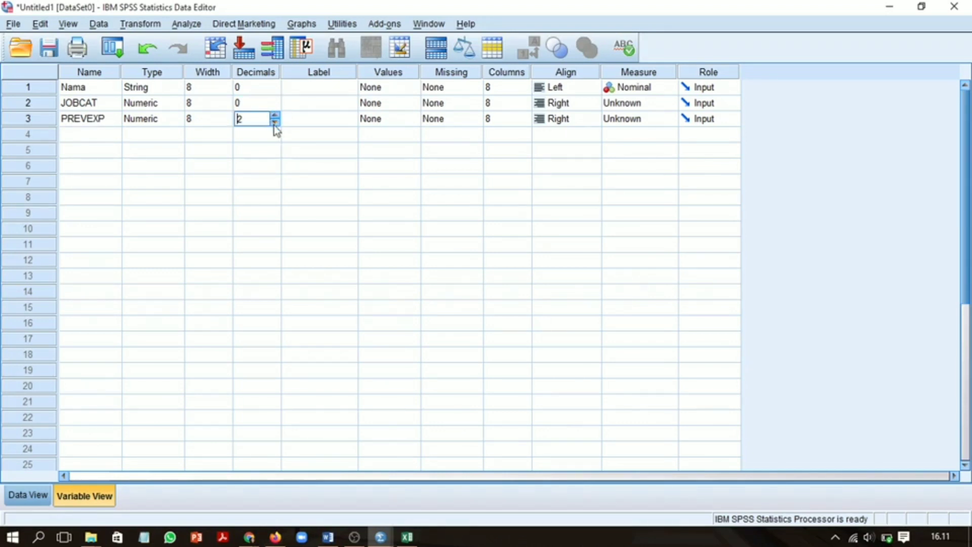
click(275, 122)
click(275, 122)
- Set the measurement level of JOBCAT and PREVEXP to Scale
click(642, 106)
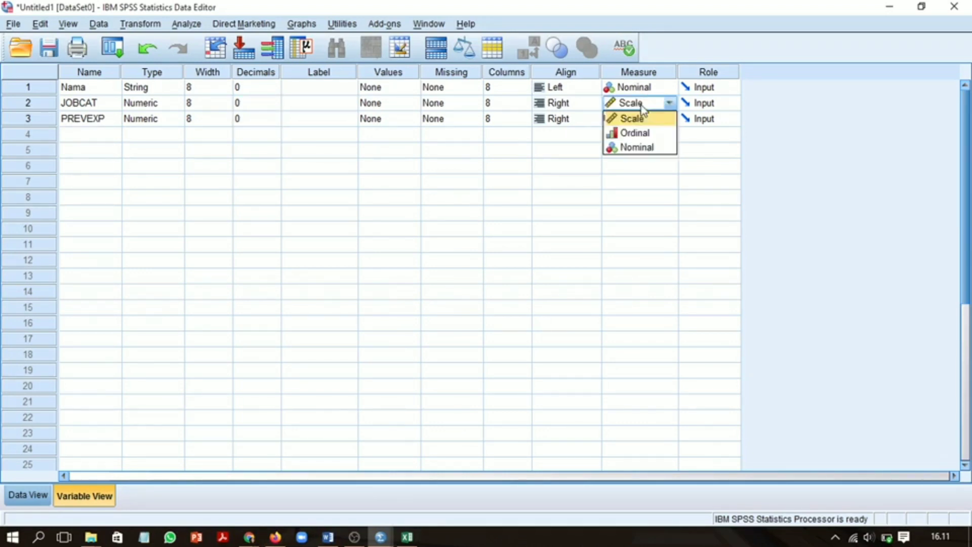
click(650, 123)
click(649, 120)
click(649, 133)
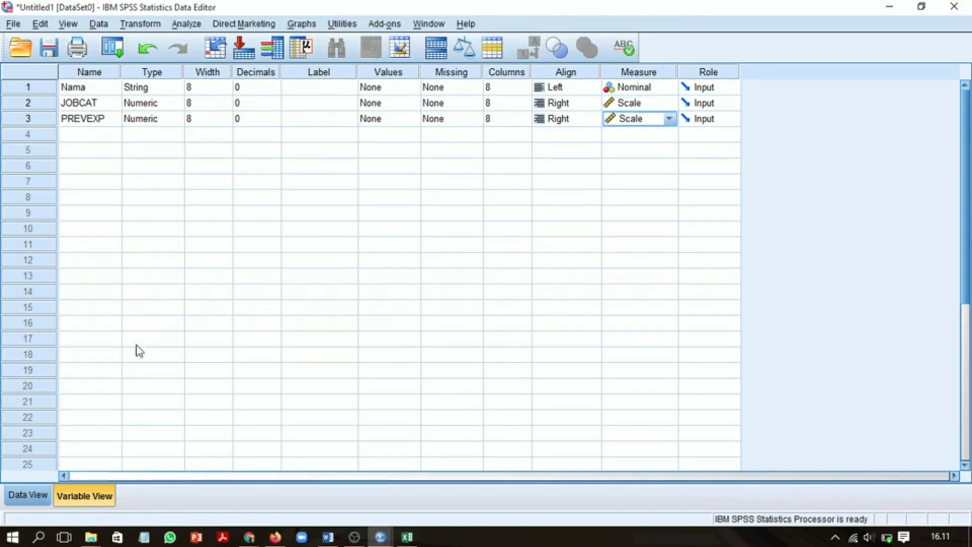
- Show the empty data sheet, then switch to Excel and copy the name, JOBCAT and PREVEXP values in B4:D33
click(20, 499)
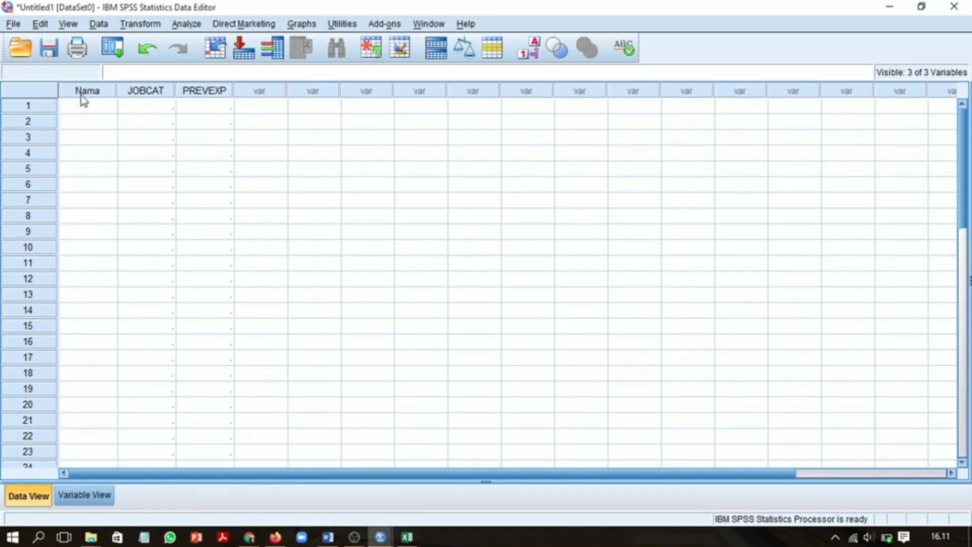
click(407, 537)
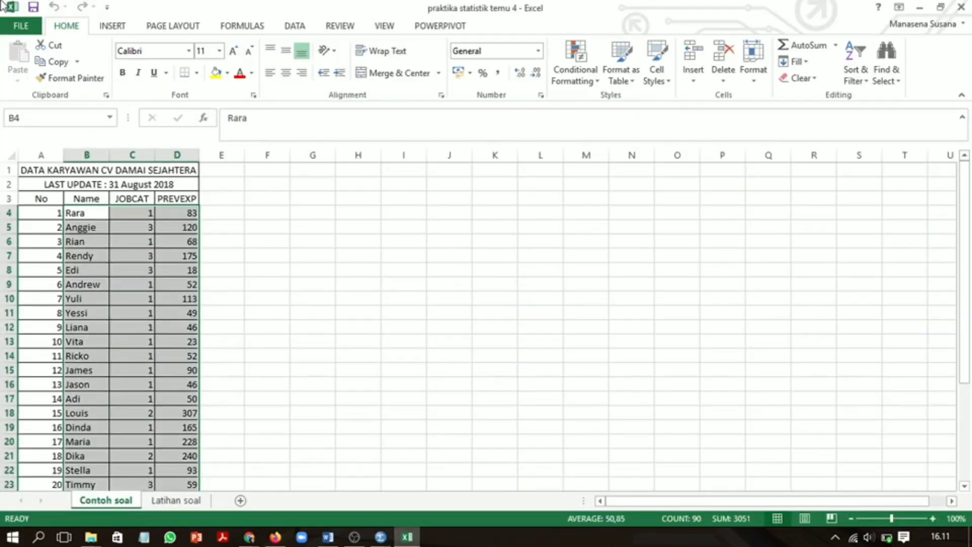
key(ctrl+c)
scroll(266, 390, down, 4)
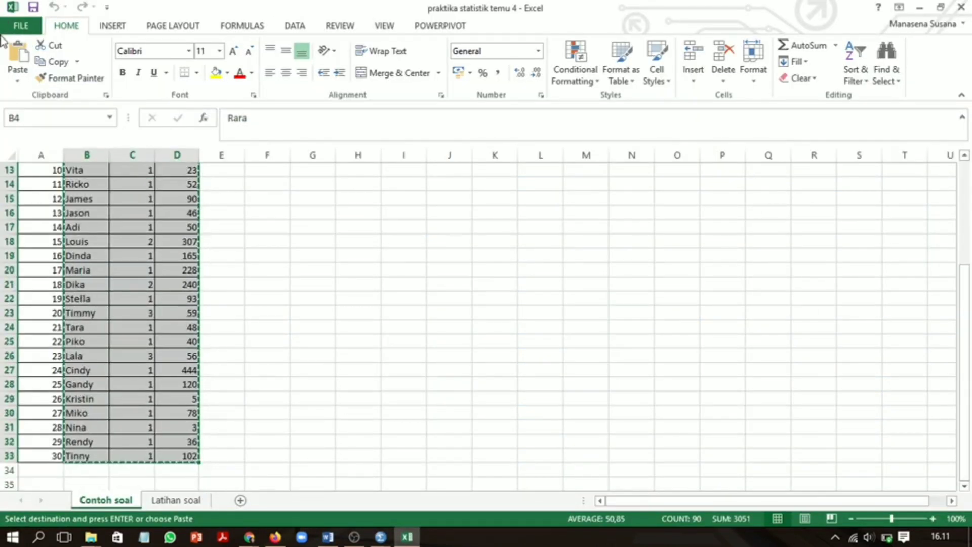
- Switch back to the SPSS data sheet and paste the copied employee data starting at the first Nama cell
mouse_move(381, 537)
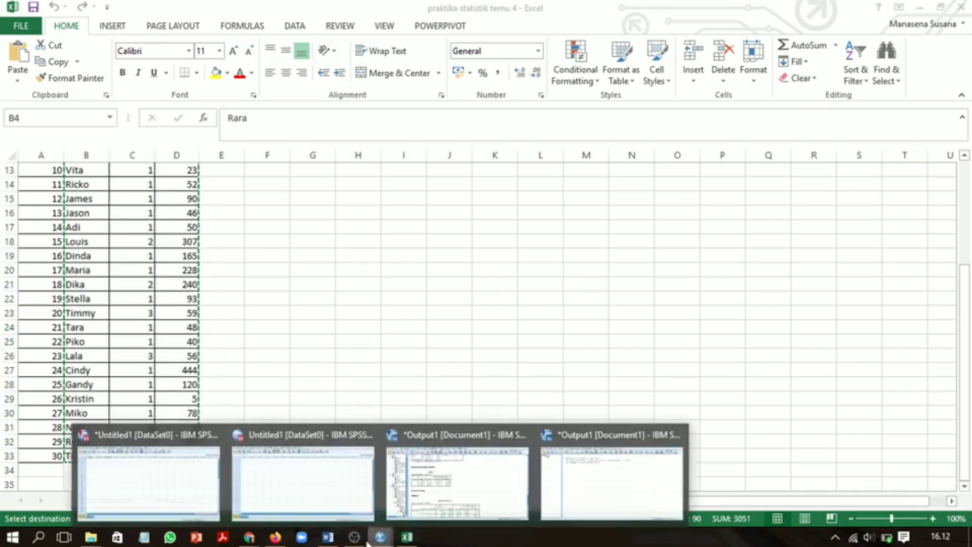
click(178, 496)
click(100, 110)
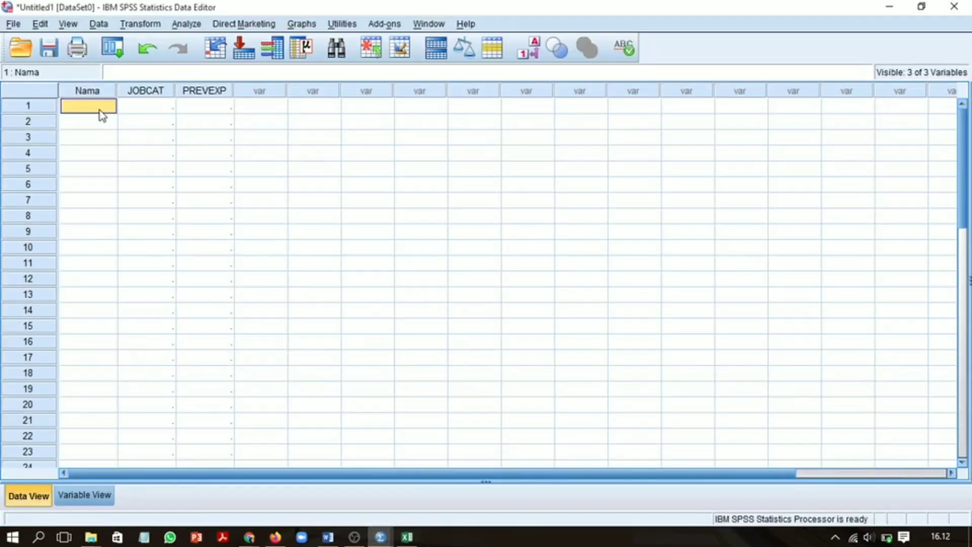
key(ctrl+v)
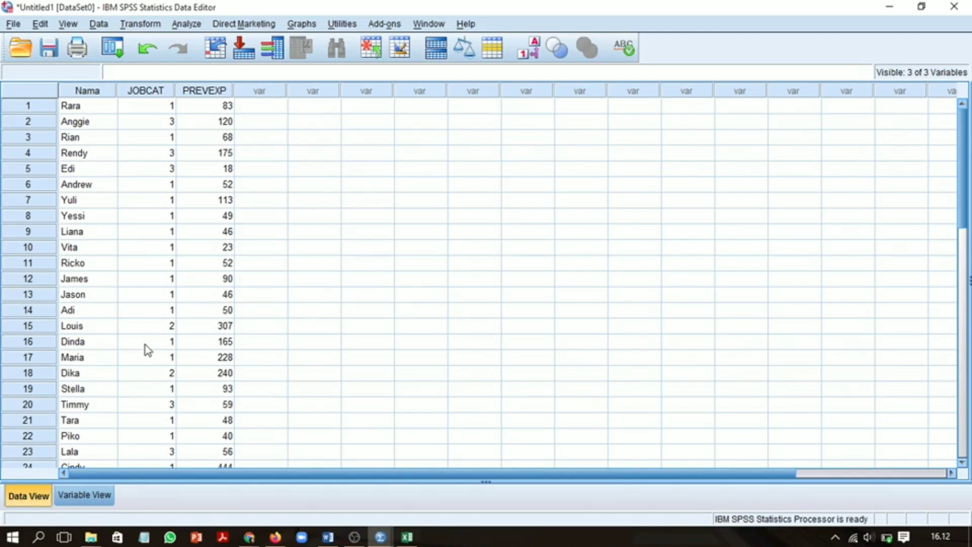
- Open the Linear Regression analysis for the pasted data
click(193, 28)
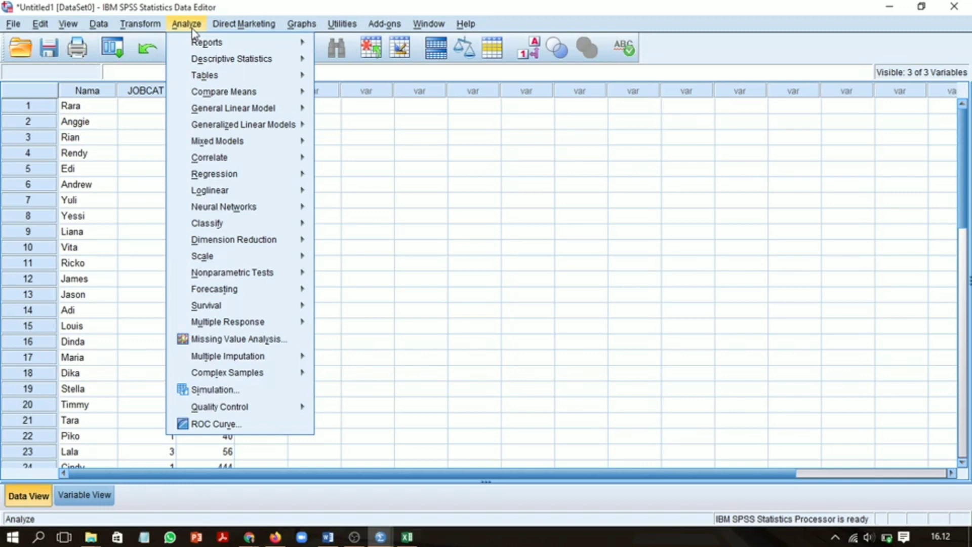
mouse_move(229, 178)
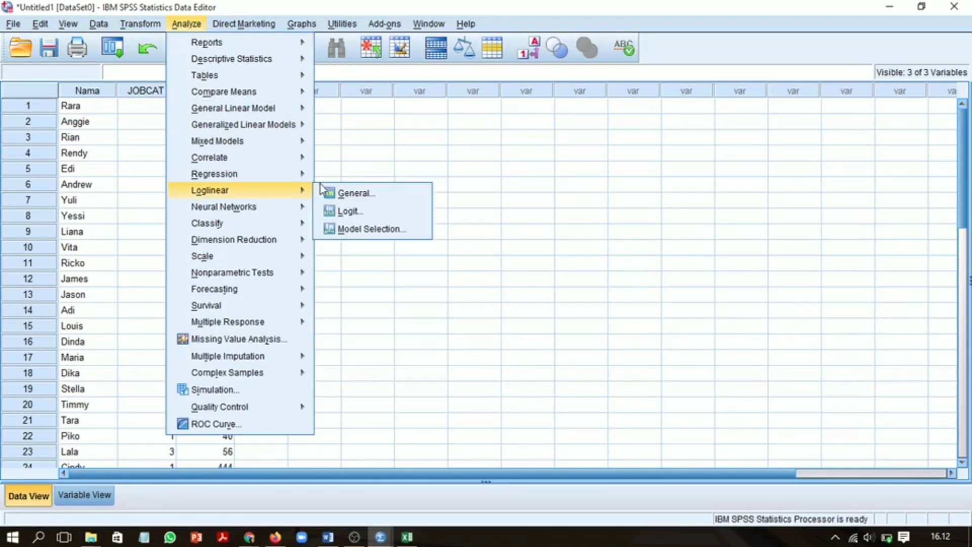
click(363, 191)
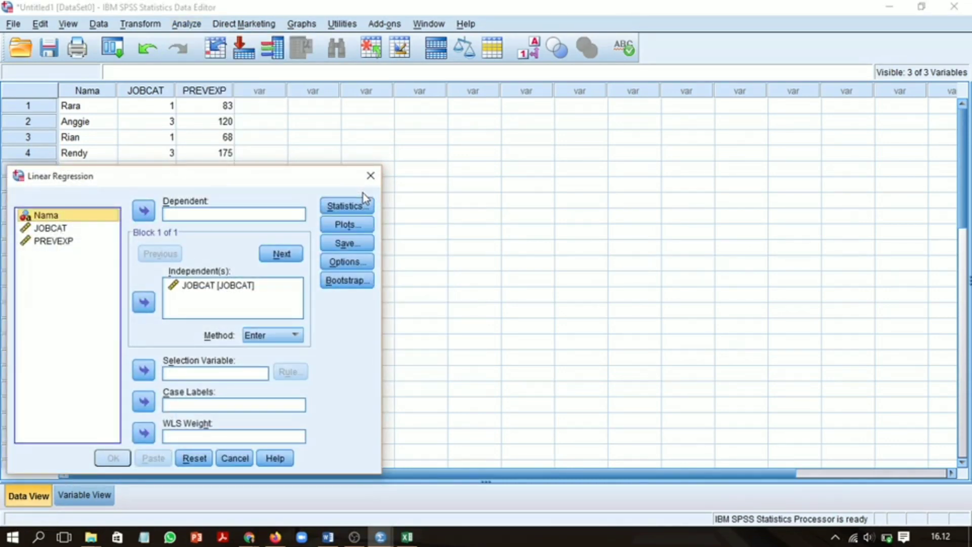
click(63, 232)
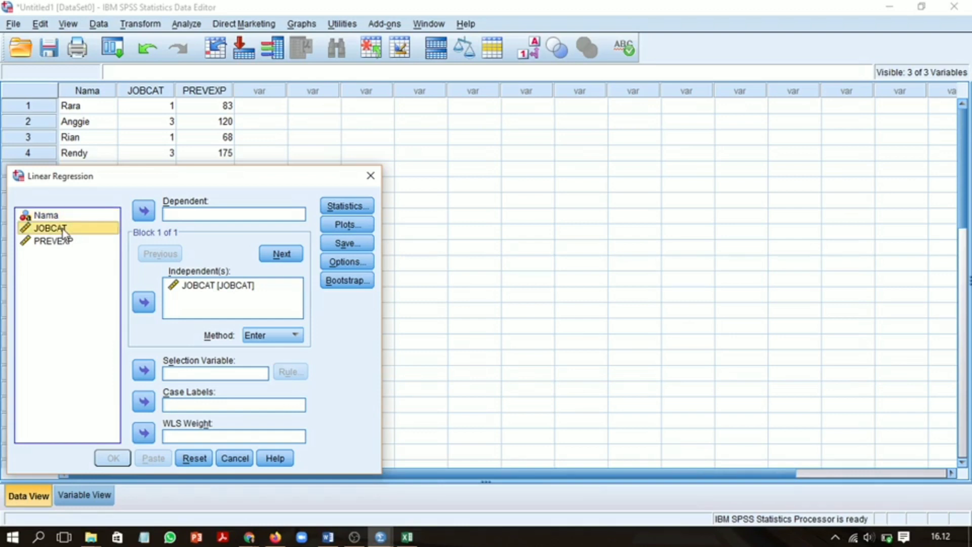
click(145, 304)
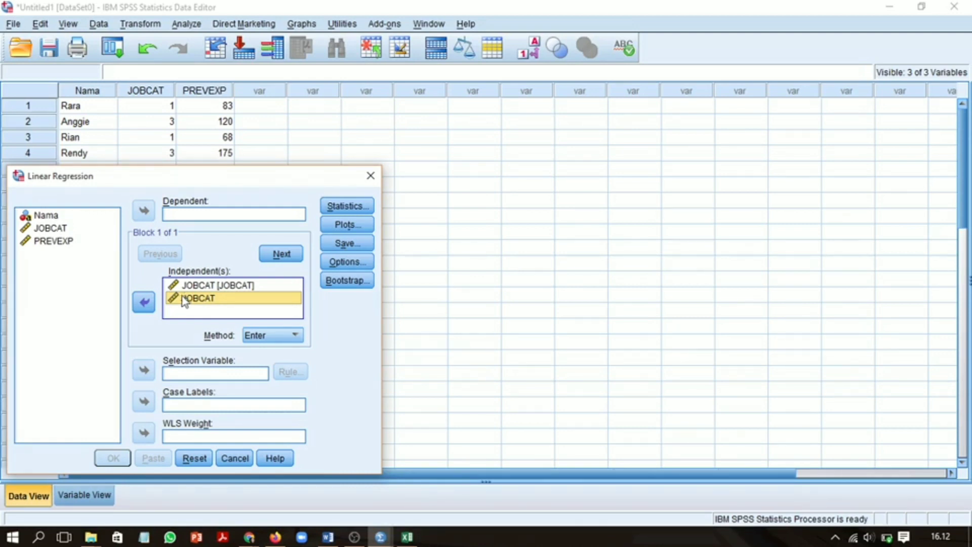
click(143, 303)
- Set PREVEXP as the dependent variable and have the unstandardized residuals saved
click(46, 247)
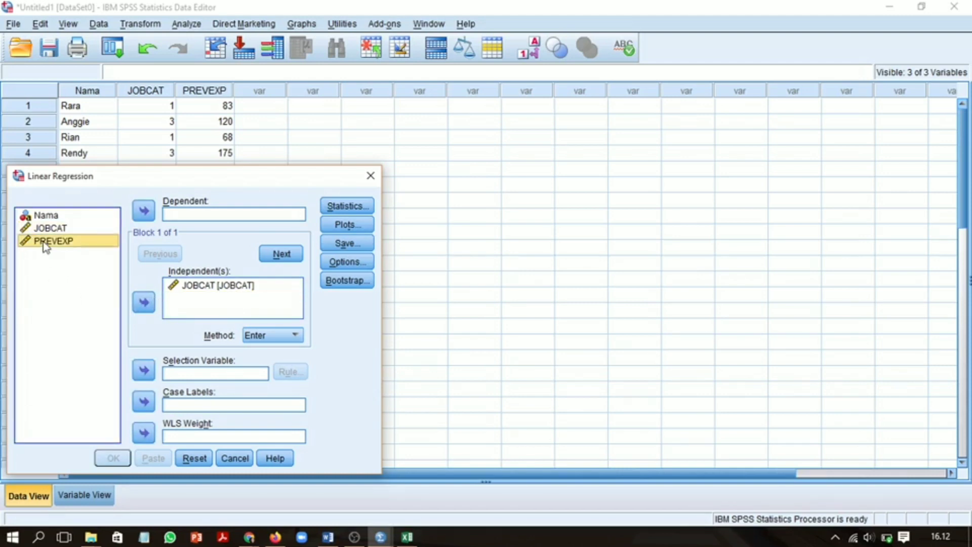
click(143, 211)
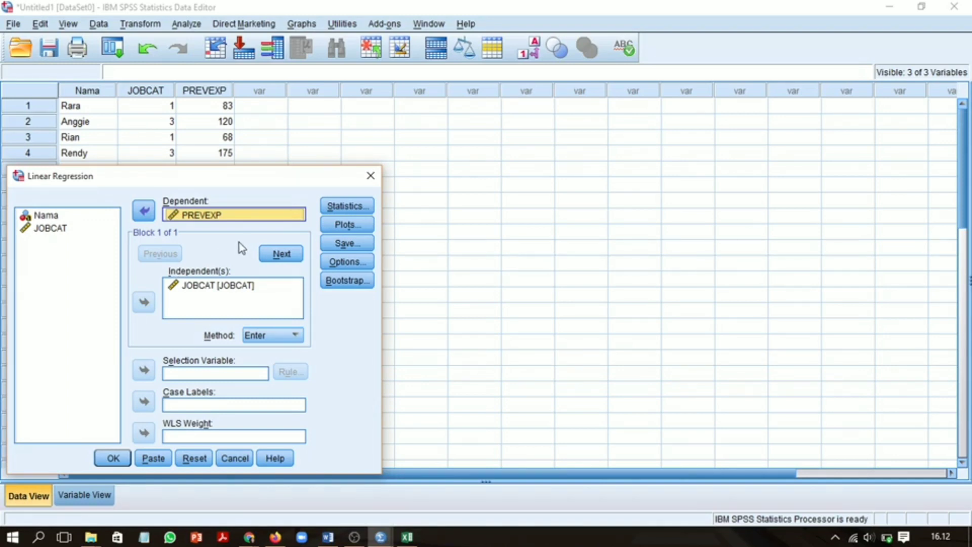
click(334, 243)
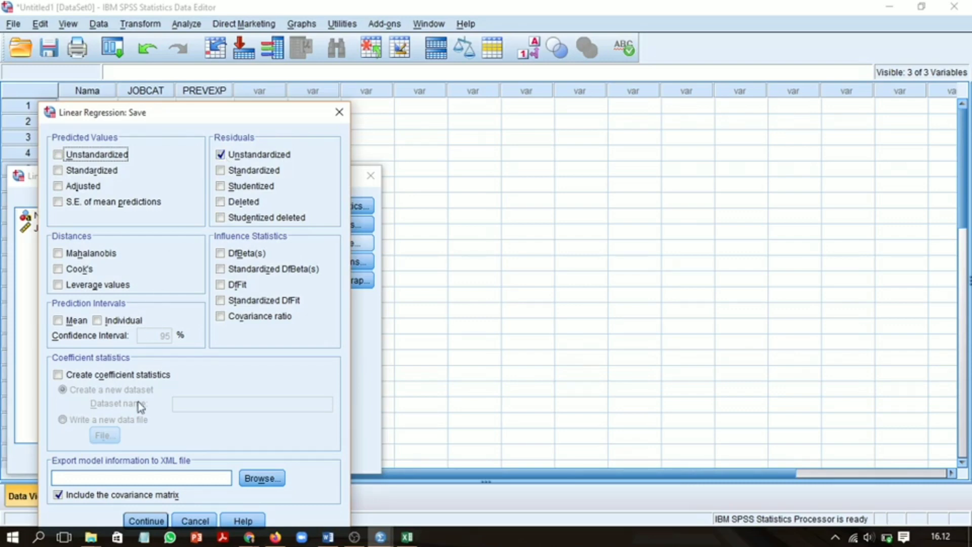
click(146, 521)
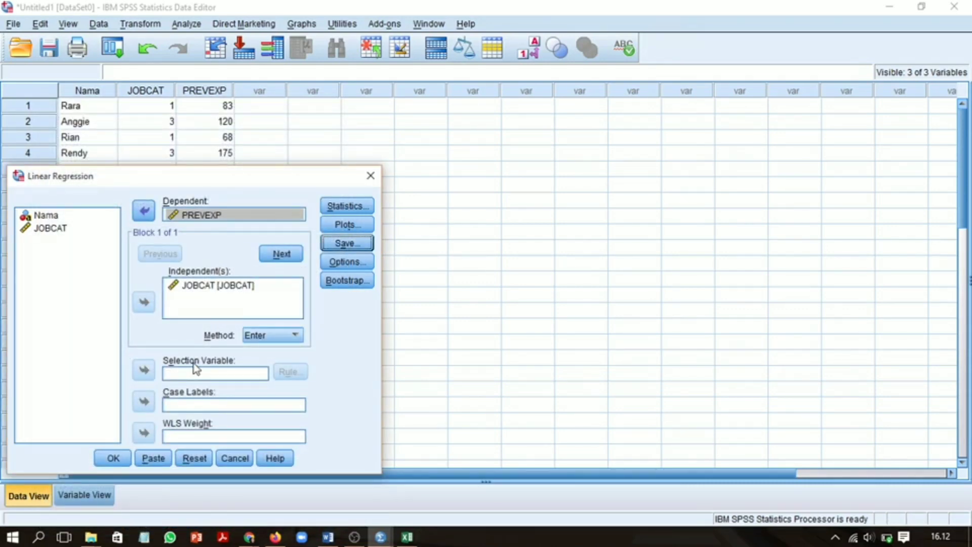
- Run the linear regression of PREVEXP on JOBCAT and look through its output tables
click(109, 458)
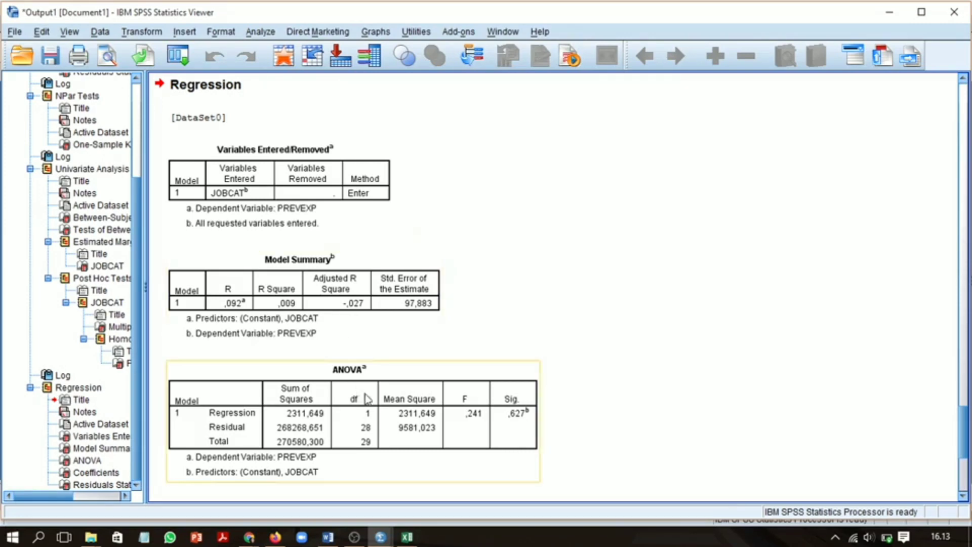
scroll(364, 385, down, 5)
scroll(365, 397, up, 5)
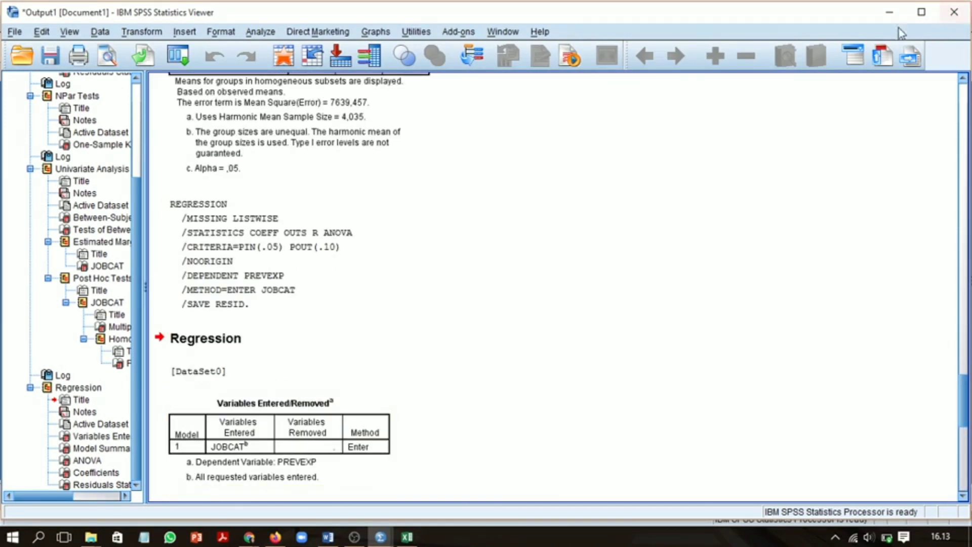
- Return to the data sheet and open the legacy nonparametric 1-Sample K-S test
click(889, 15)
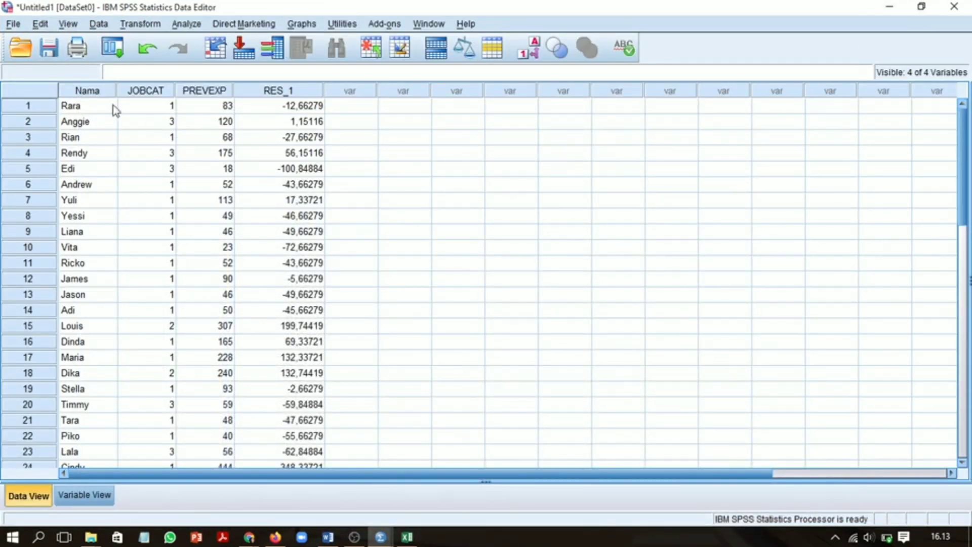
click(181, 26)
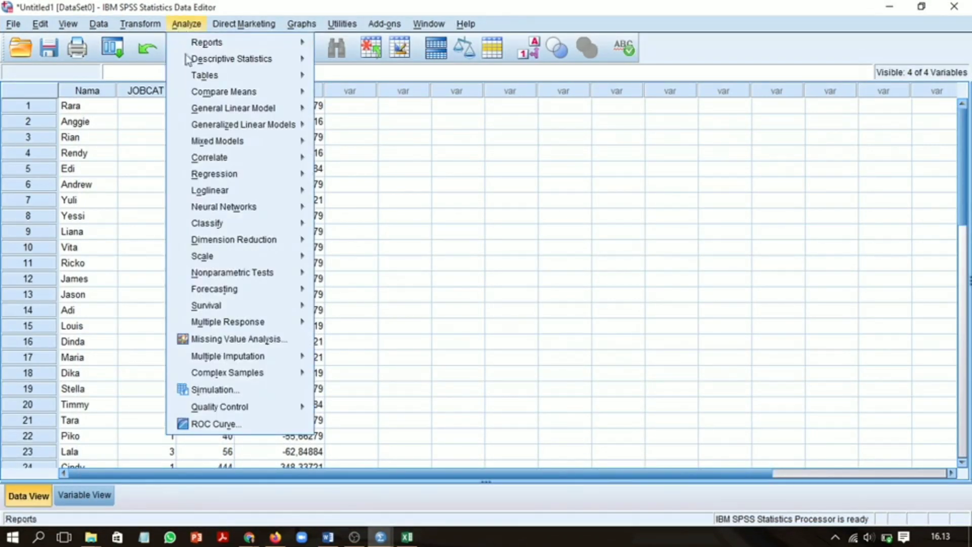
mouse_move(253, 275)
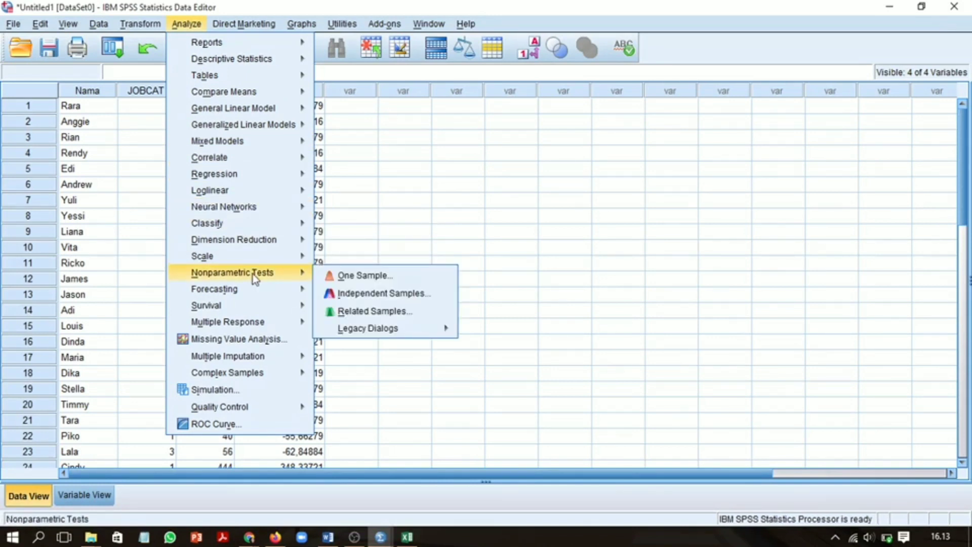
mouse_move(341, 328)
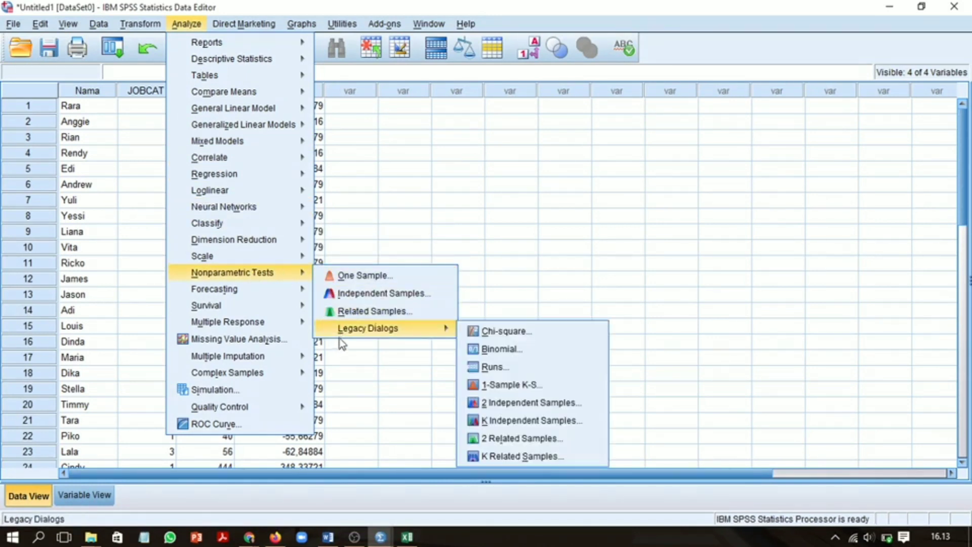
click(497, 386)
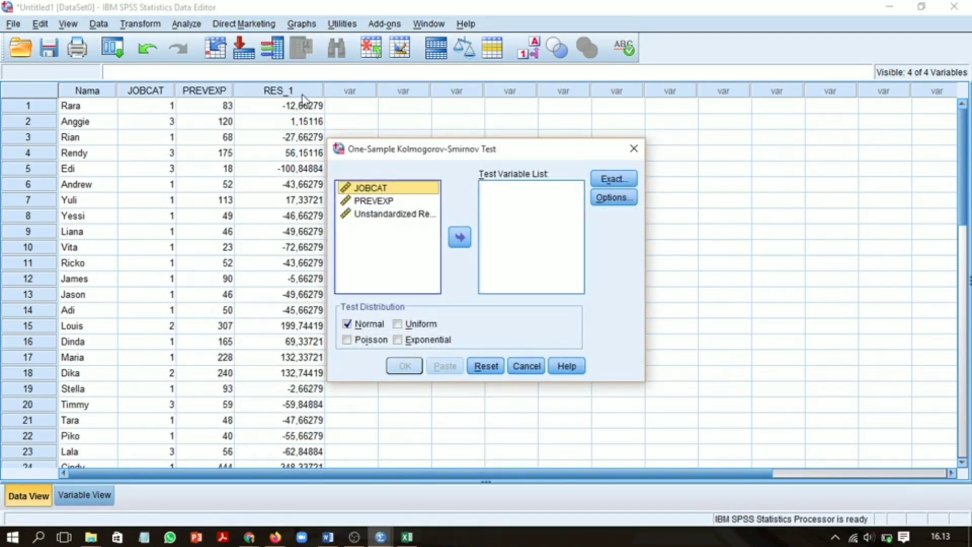
- Run the Kolmogorov-Smirnov test on the unstandardized residuals against the Normal distribution and view its result table
click(386, 219)
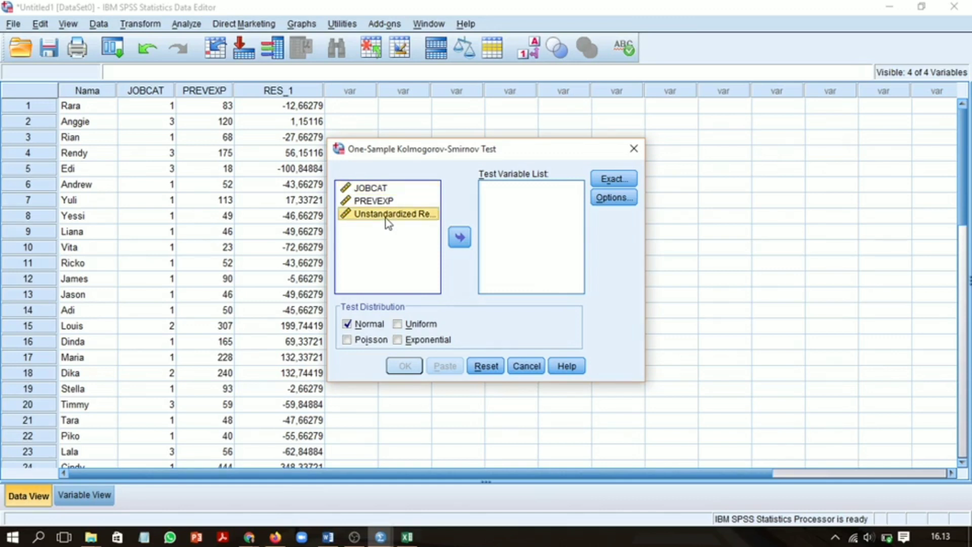
click(460, 238)
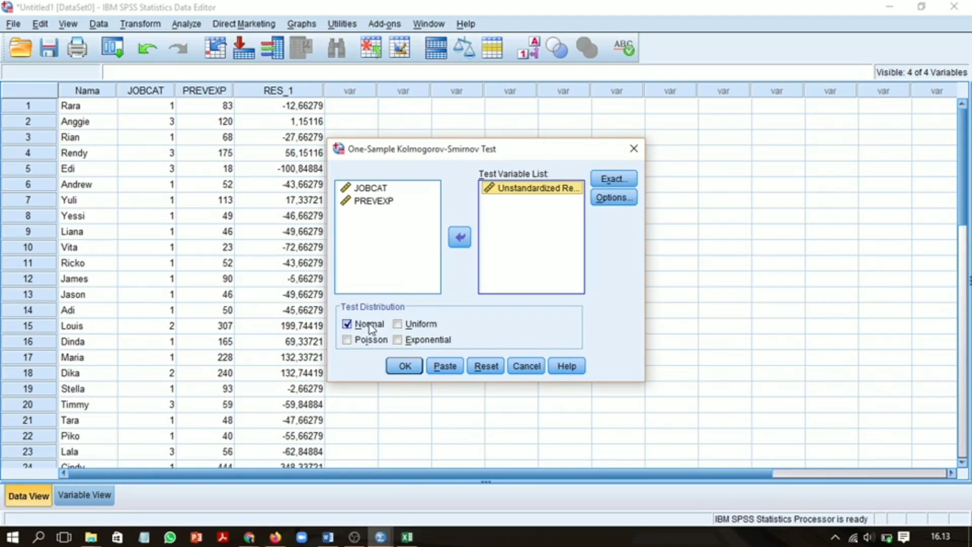
click(405, 367)
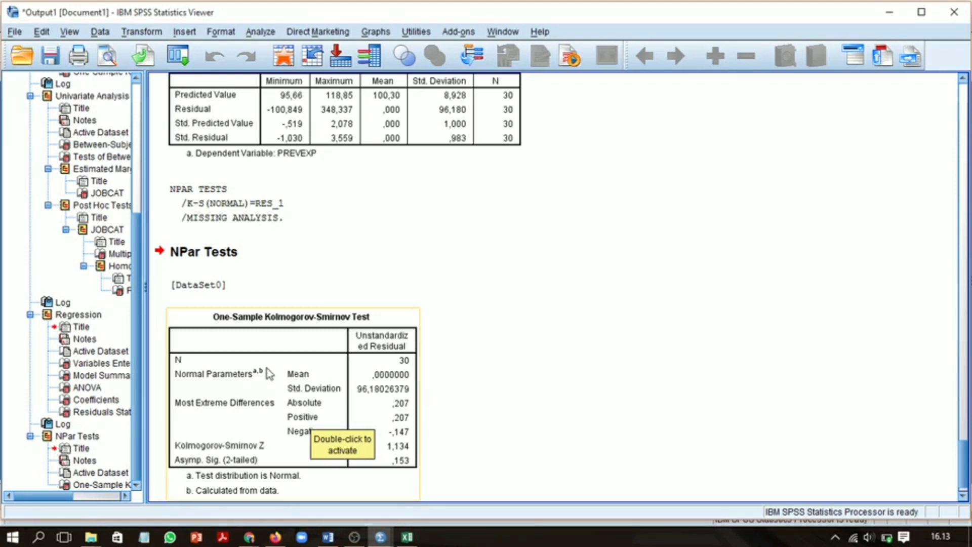
scroll(266, 368, down, 1)
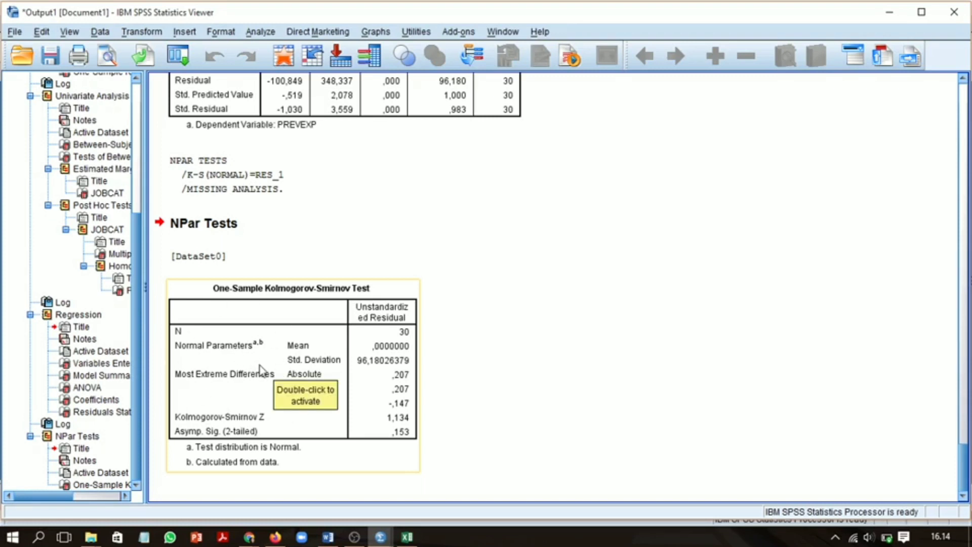
- Set up a Univariate general linear model on the data sheet with JOBCAT as fixed factor and PREVEXP as dependent variable
click(893, 15)
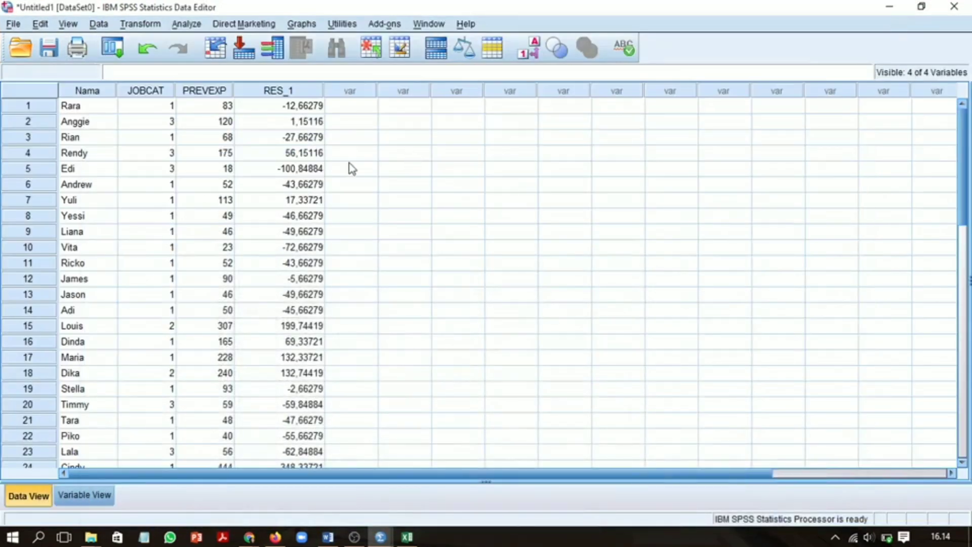
click(186, 24)
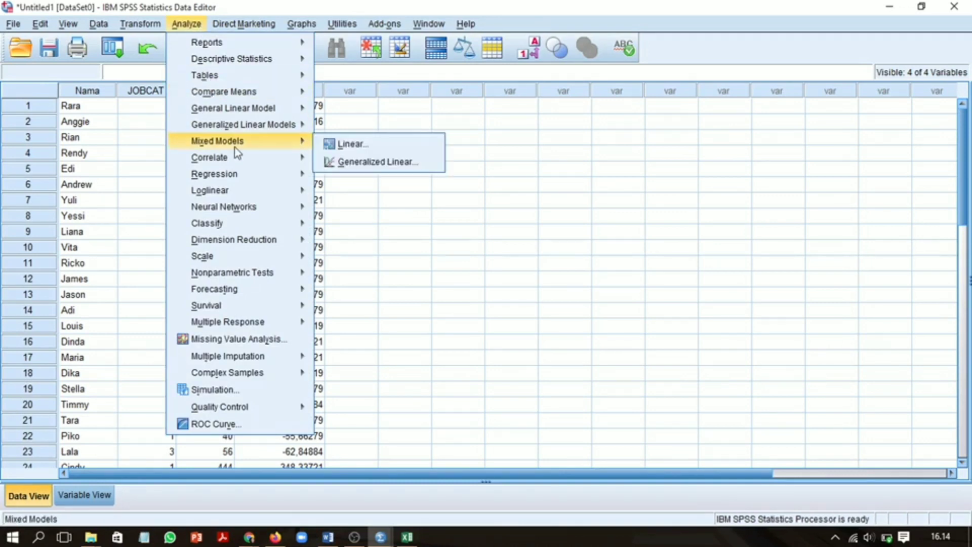
mouse_move(248, 113)
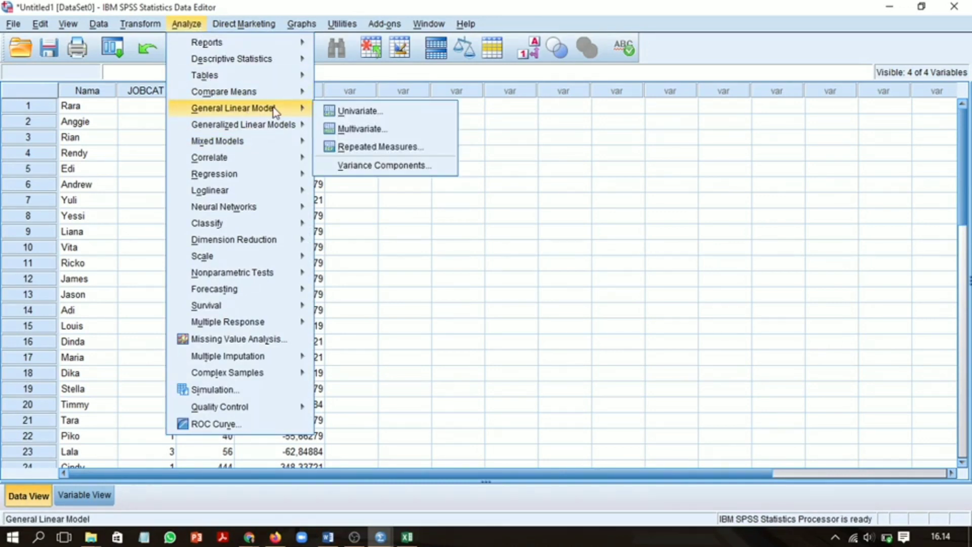
click(330, 111)
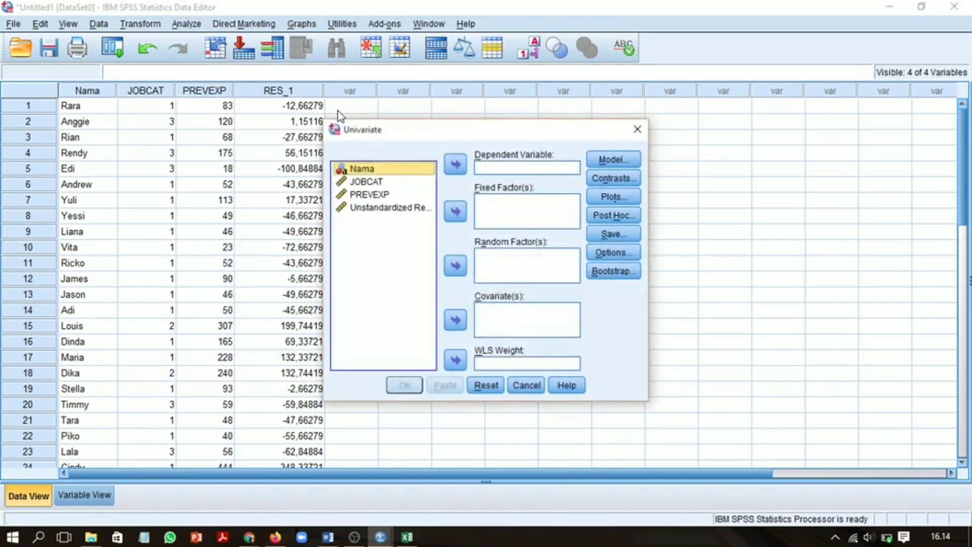
click(377, 183)
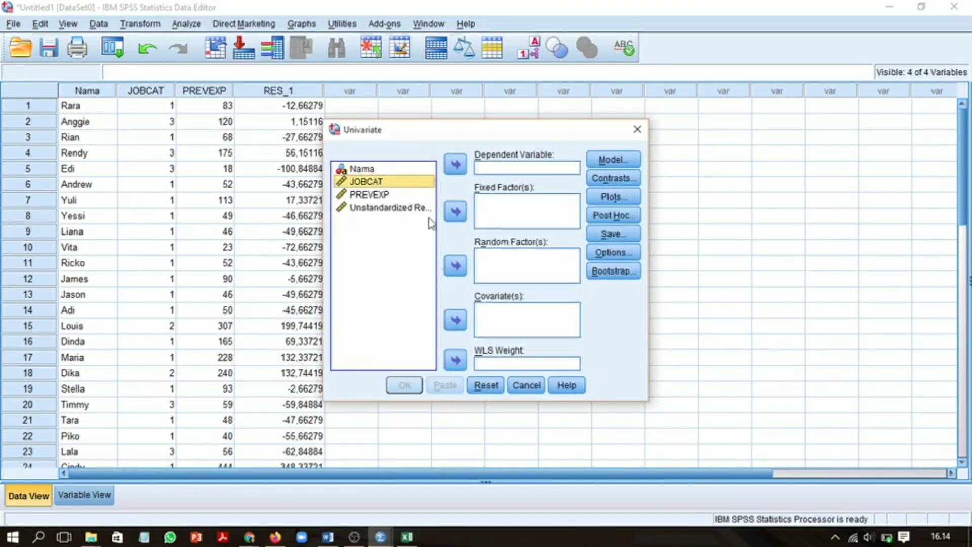
click(455, 211)
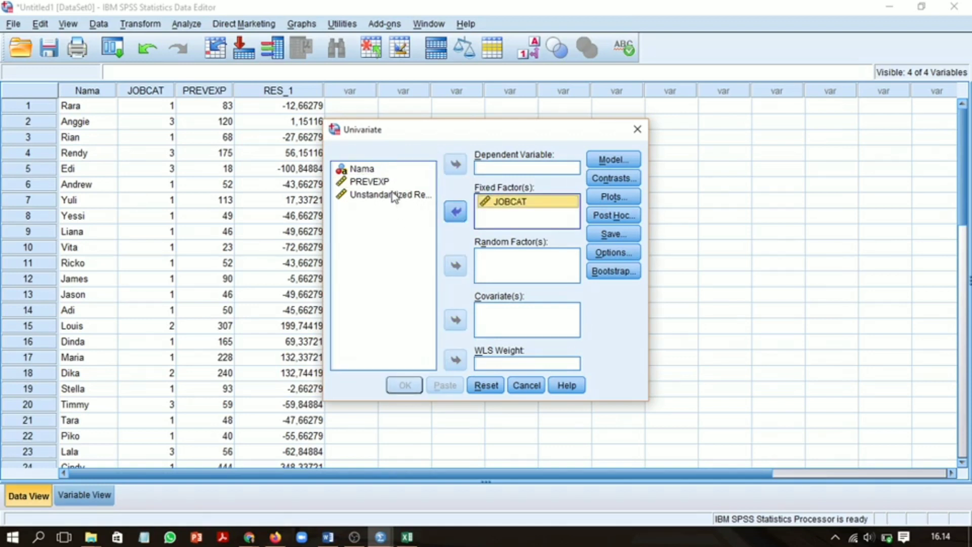
click(369, 182)
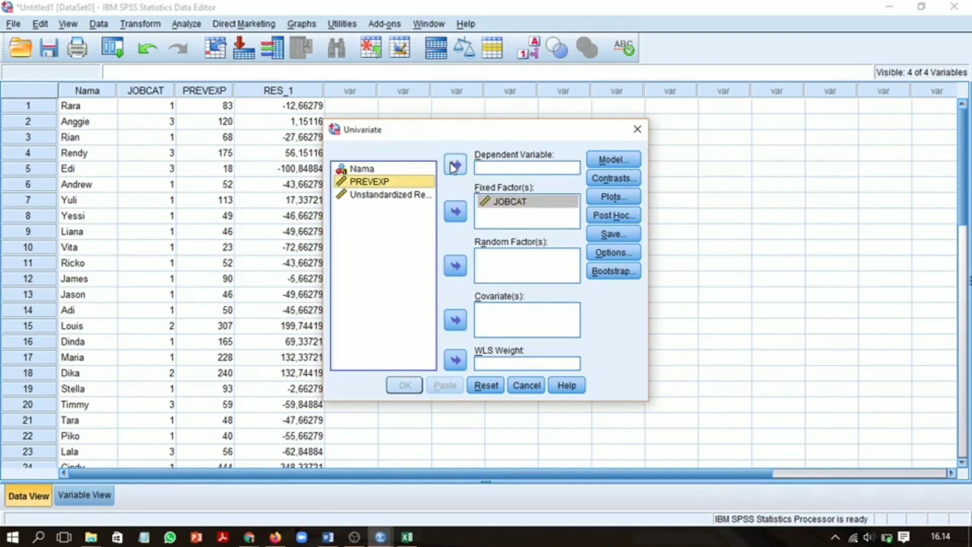
click(455, 164)
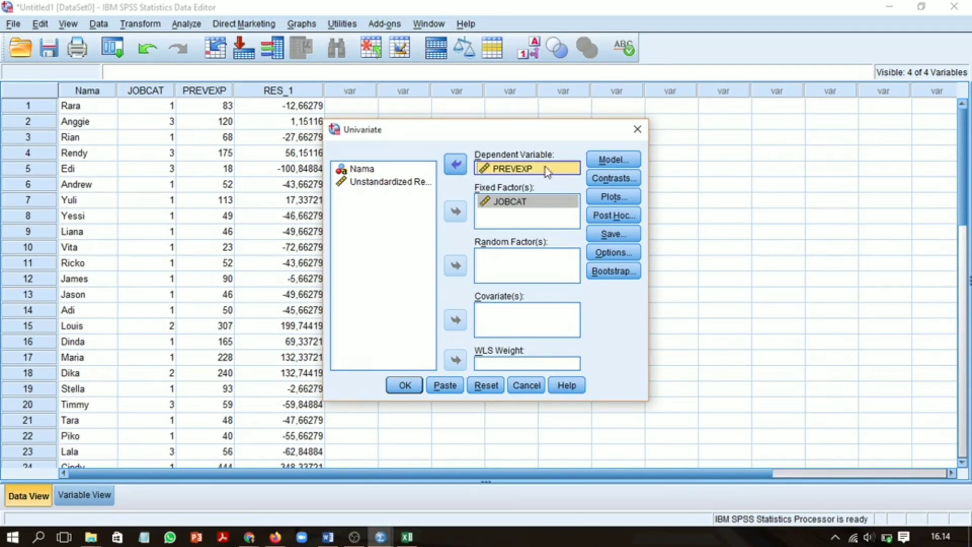
- Turn on homogeneity tests in the options of the univariate analysis
click(631, 252)
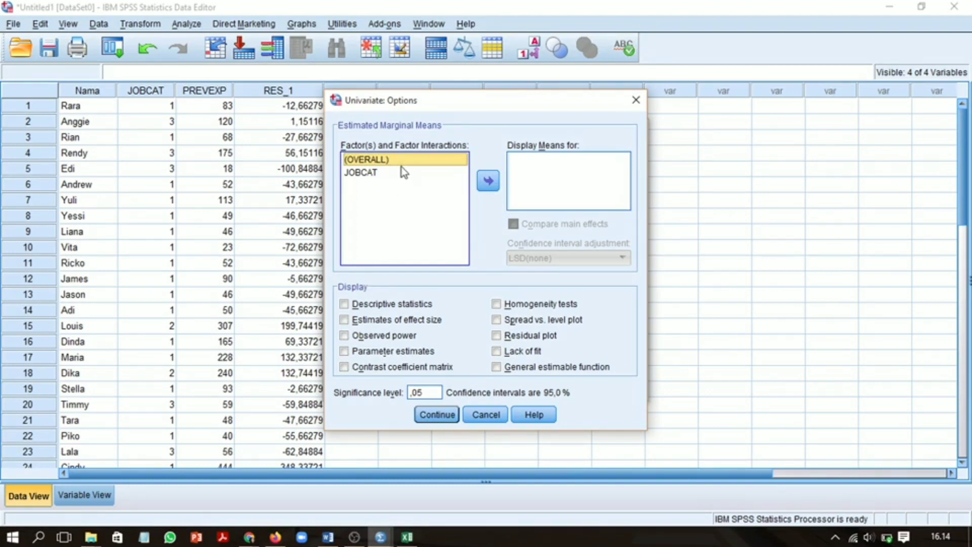
shift+click(403, 172)
click(498, 305)
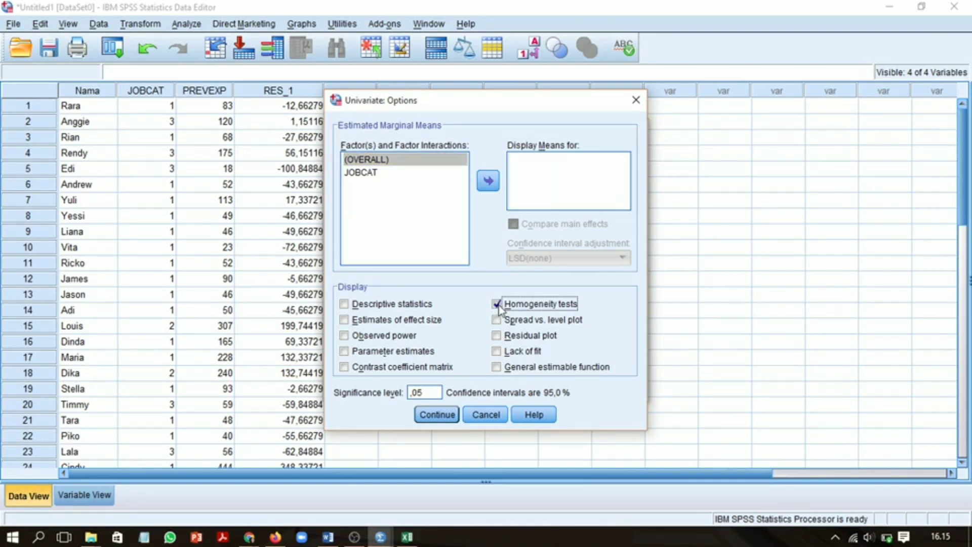
click(438, 415)
- Request Bonferroni and Tukey post hoc tests for JOBCAT and run the univariate analysis
click(597, 217)
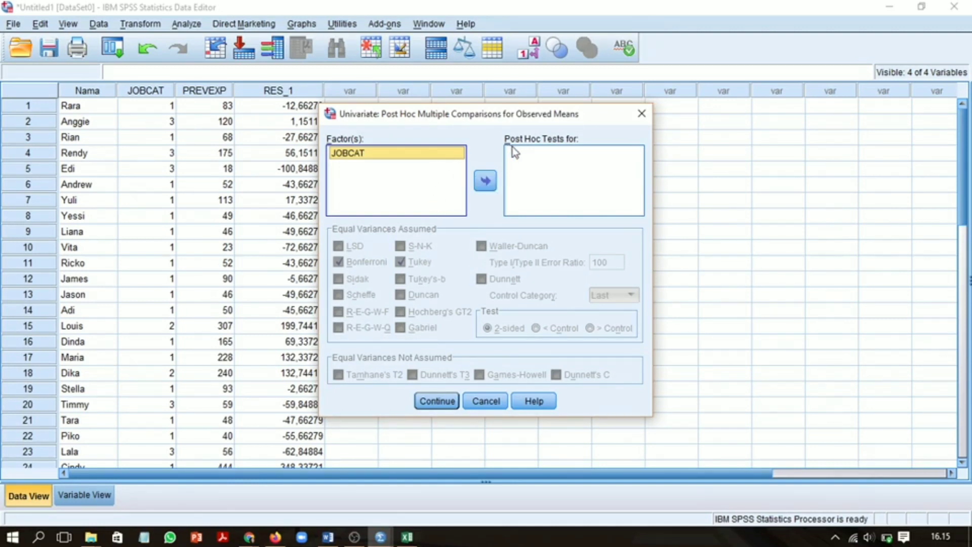
click(485, 180)
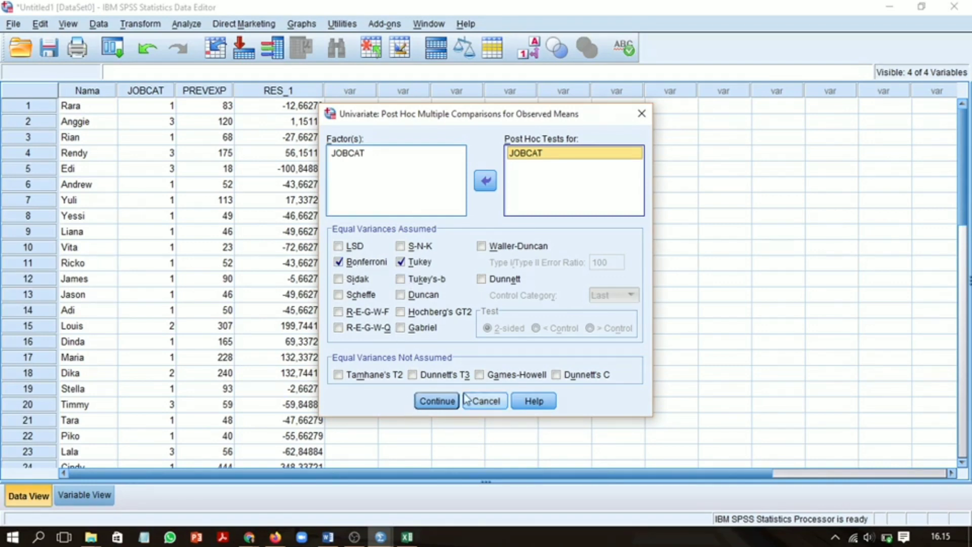
click(437, 401)
click(399, 389)
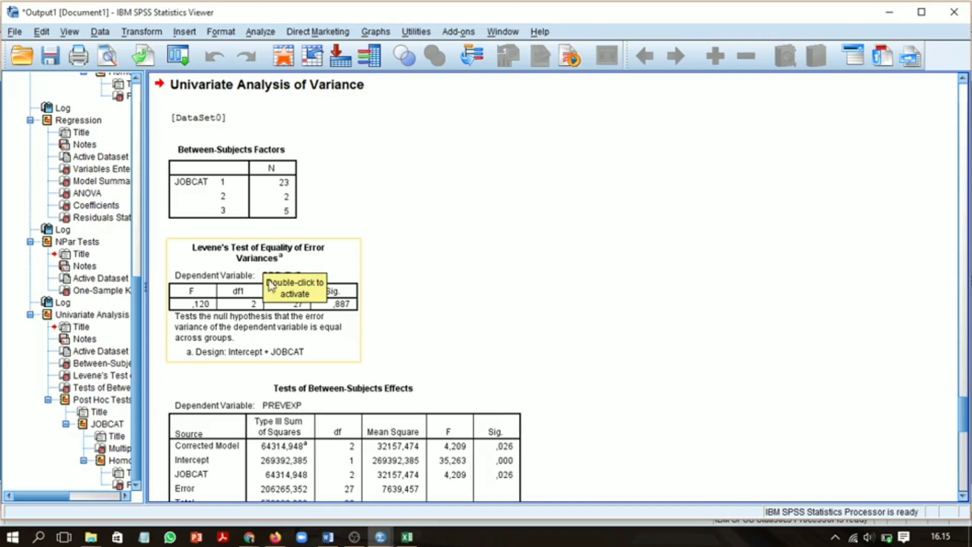
- Examine the Between-Subjects Factors, Levene's Test and Tests of Between-Subjects Effects tables in the univariate output
scroll(278, 398, down, 3)
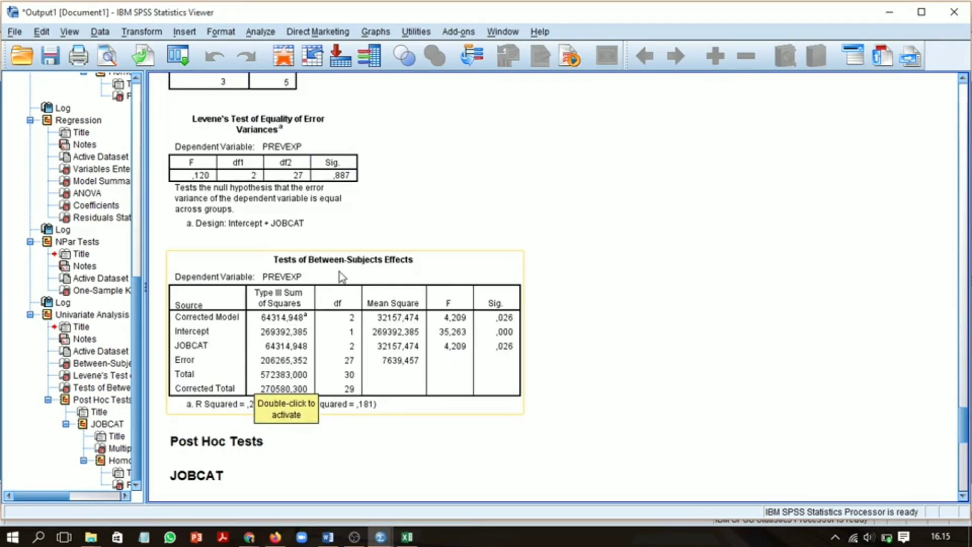
scroll(347, 276, up, 6)
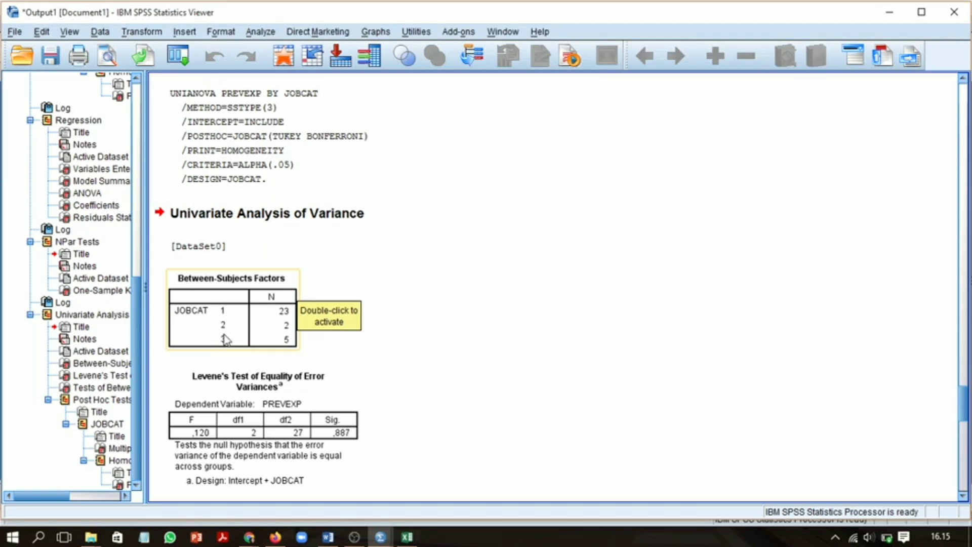
scroll(225, 340, down, 5)
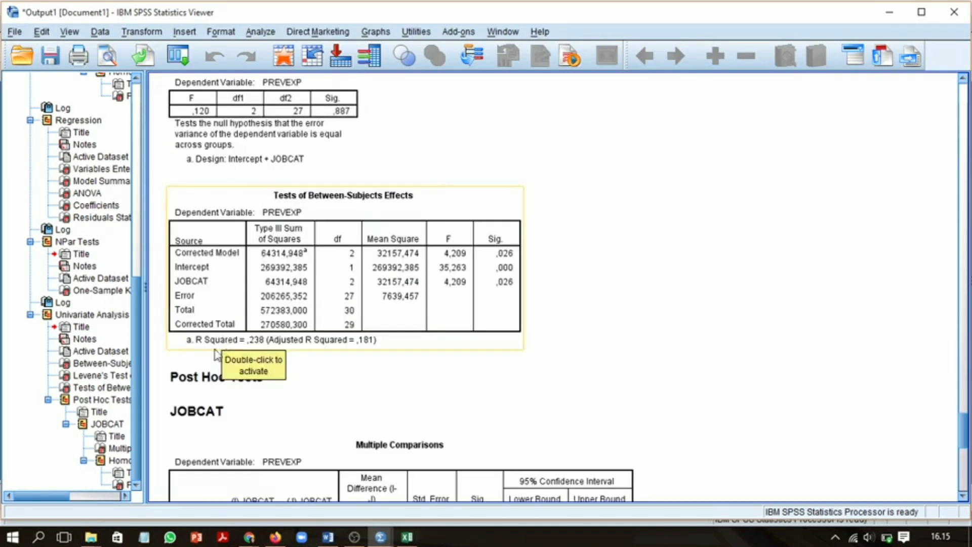
scroll(222, 349, up, 4)
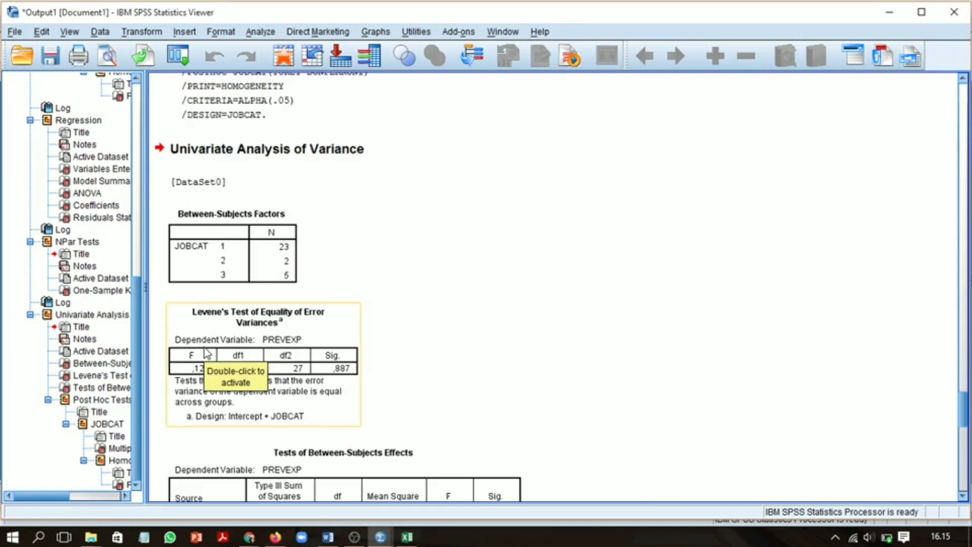
click(219, 248)
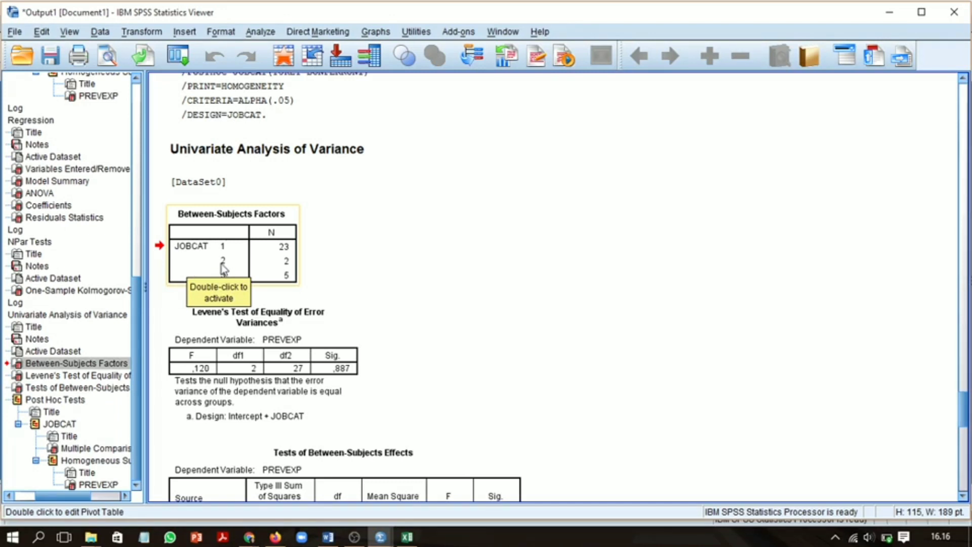
click(217, 287)
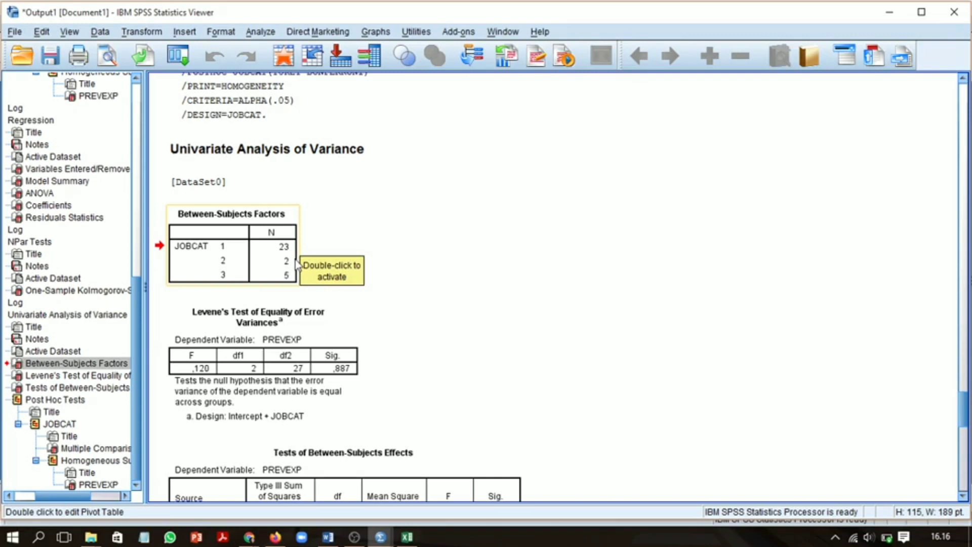
scroll(269, 289, down, 3)
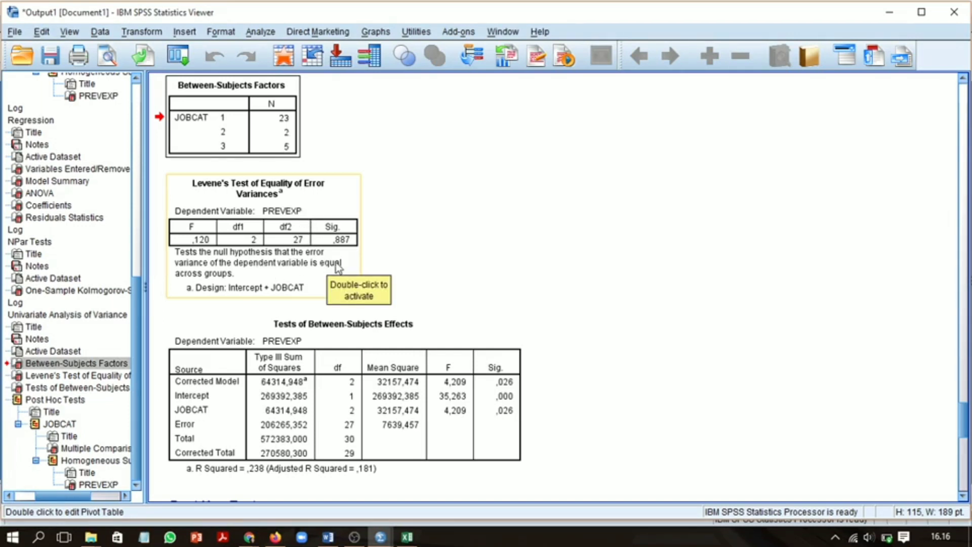
scroll(337, 267, down, 3)
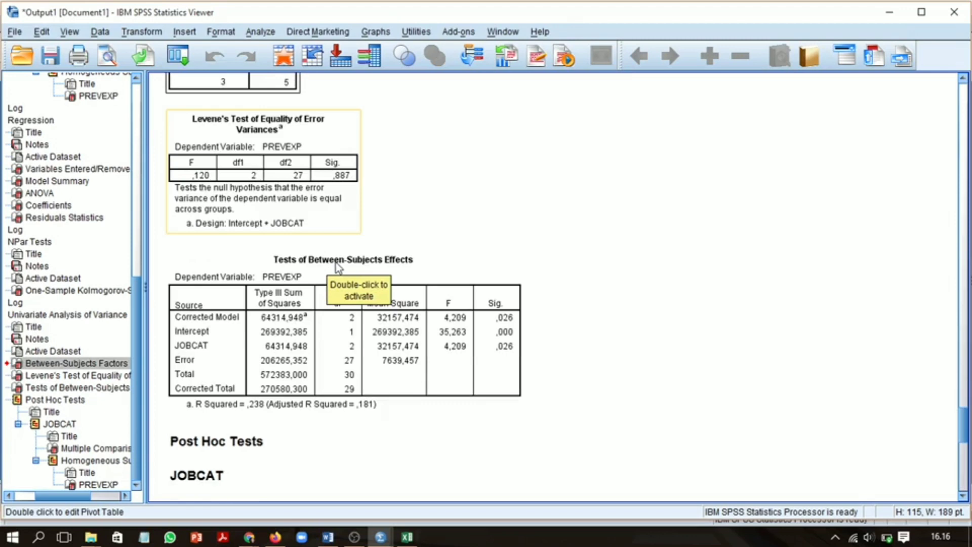
click(336, 263)
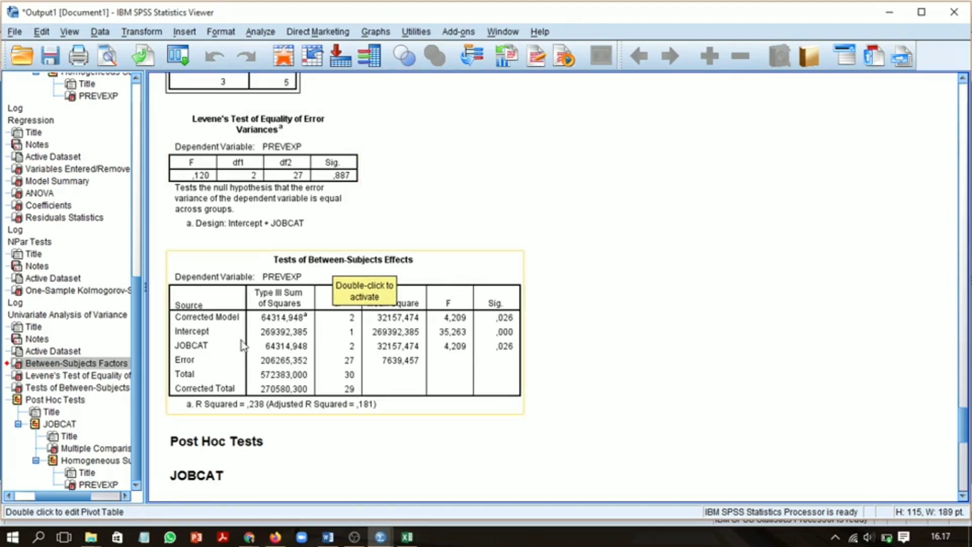